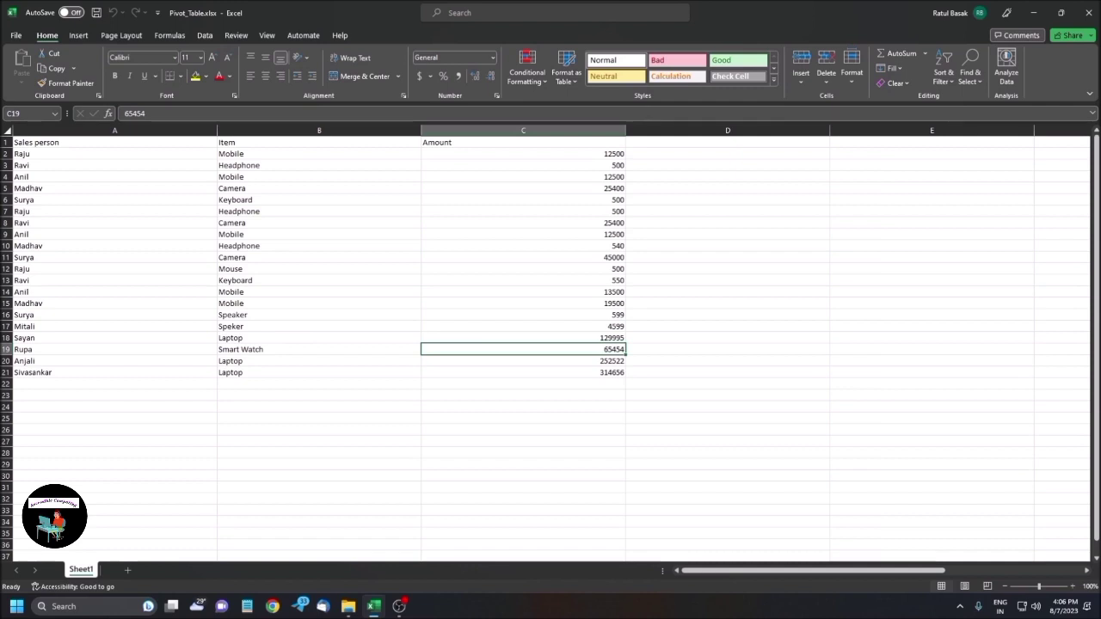
# Step: Review the column headings in row 1 of the sales data: Sales person, Item and Amount
pyautogui.hotkey('ctrl', 'Up')
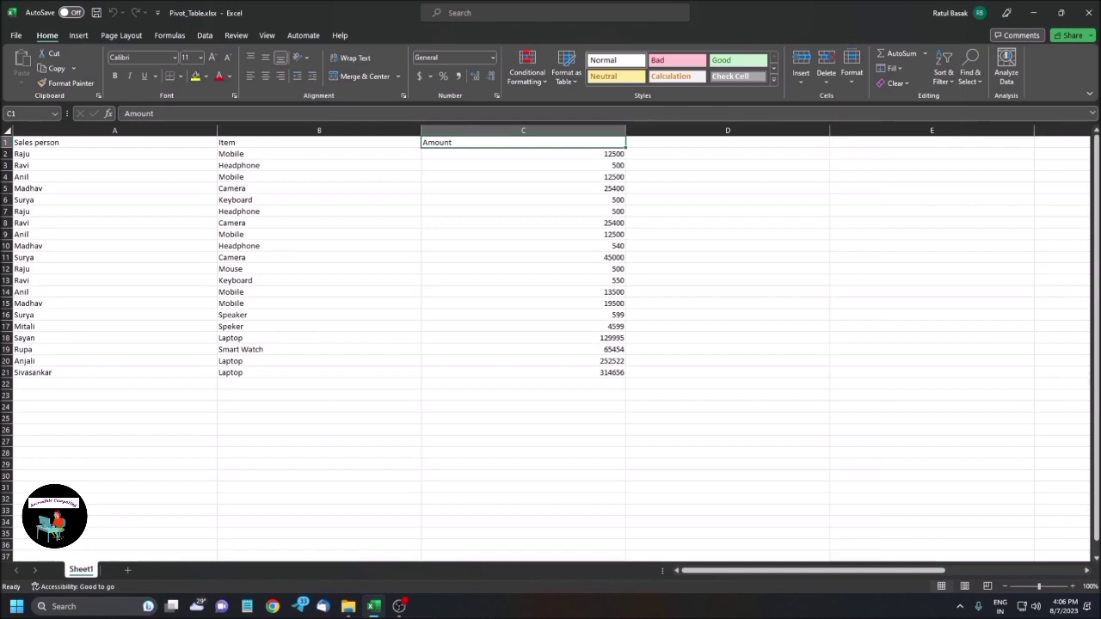
pyautogui.press('Right')
pyautogui.press('Left')
pyautogui.press('Left')
pyautogui.press('Left')
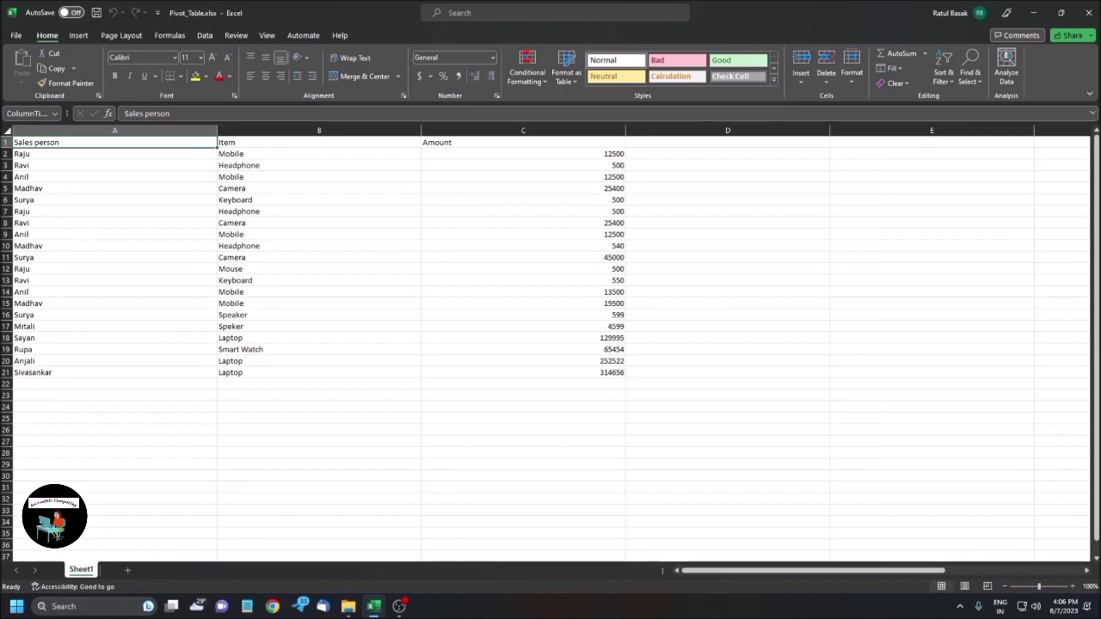
pyautogui.press('Right')
pyautogui.press('Right')
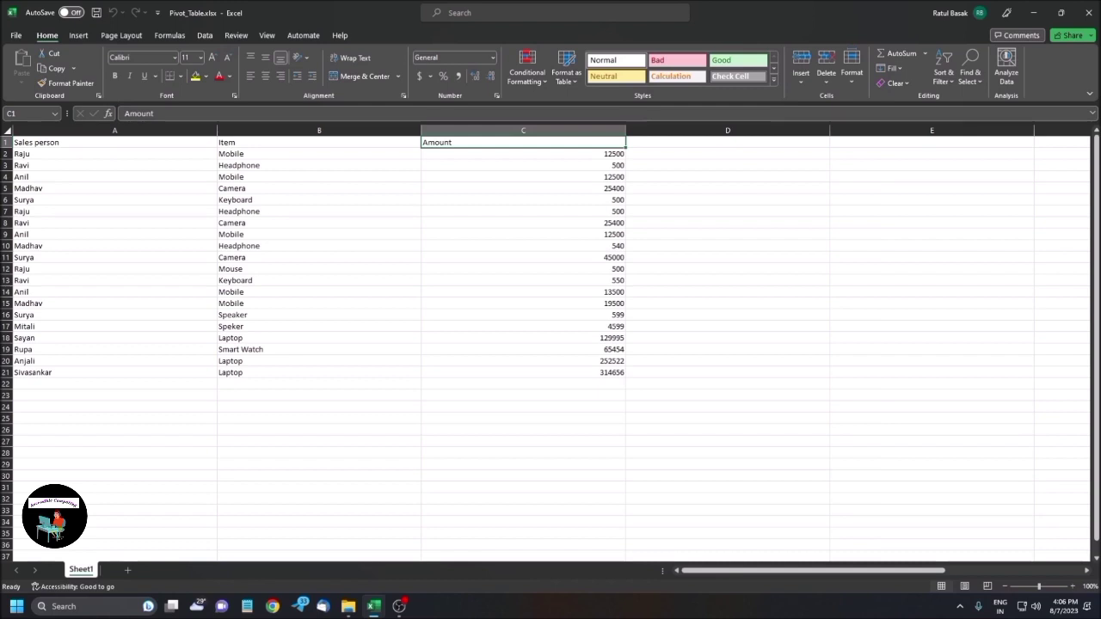
pyautogui.press('Left')
pyautogui.press('Left')
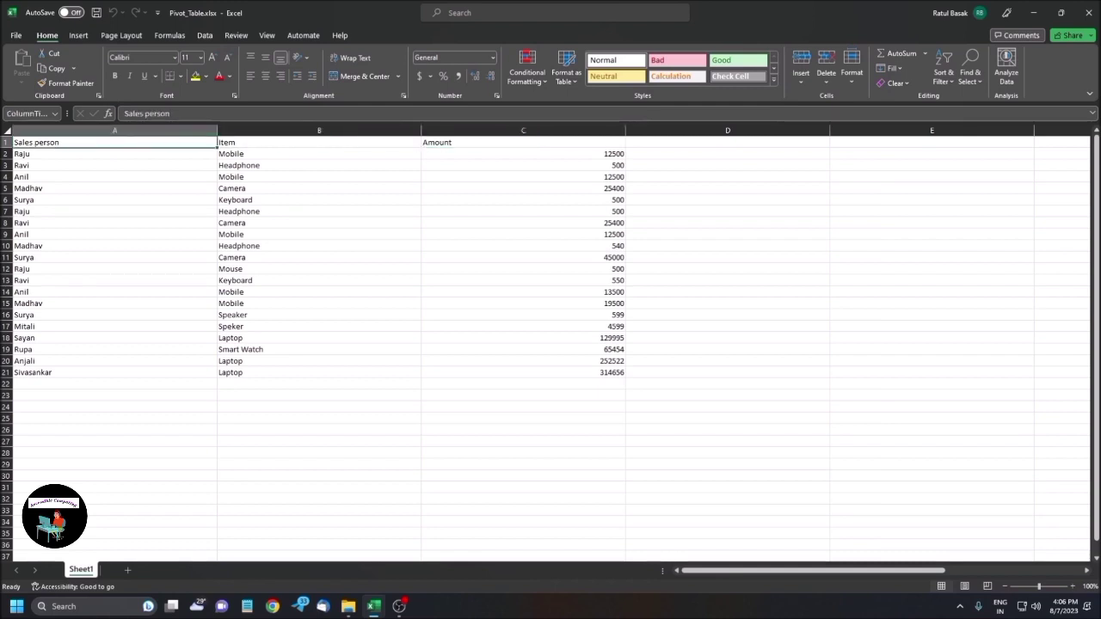
pyautogui.press('Right')
pyautogui.press('Right')
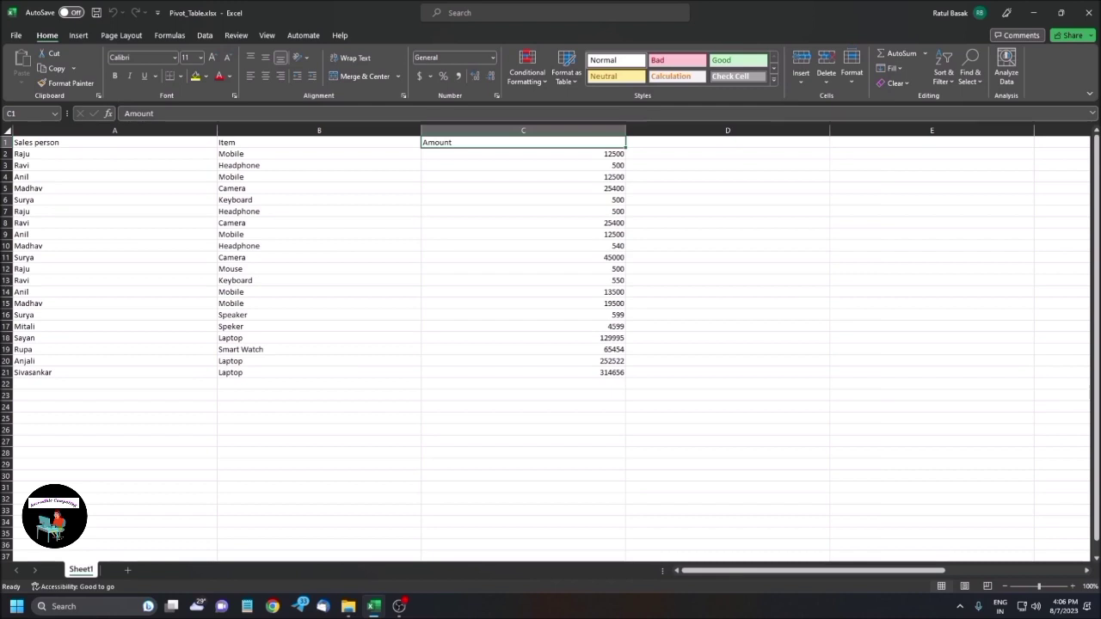
pyautogui.press('Left')
pyautogui.press('Left')
# Step: Examine the sales person, item and amount entries in rows 2 and 3 of the sales data
pyautogui.press('Down')
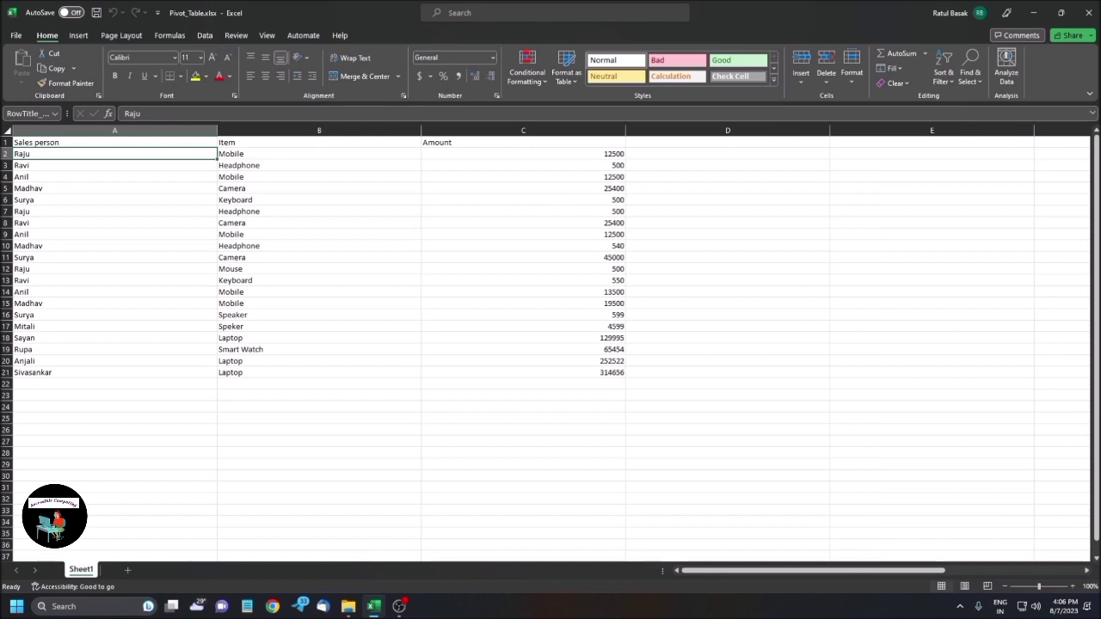
pyautogui.press('Right')
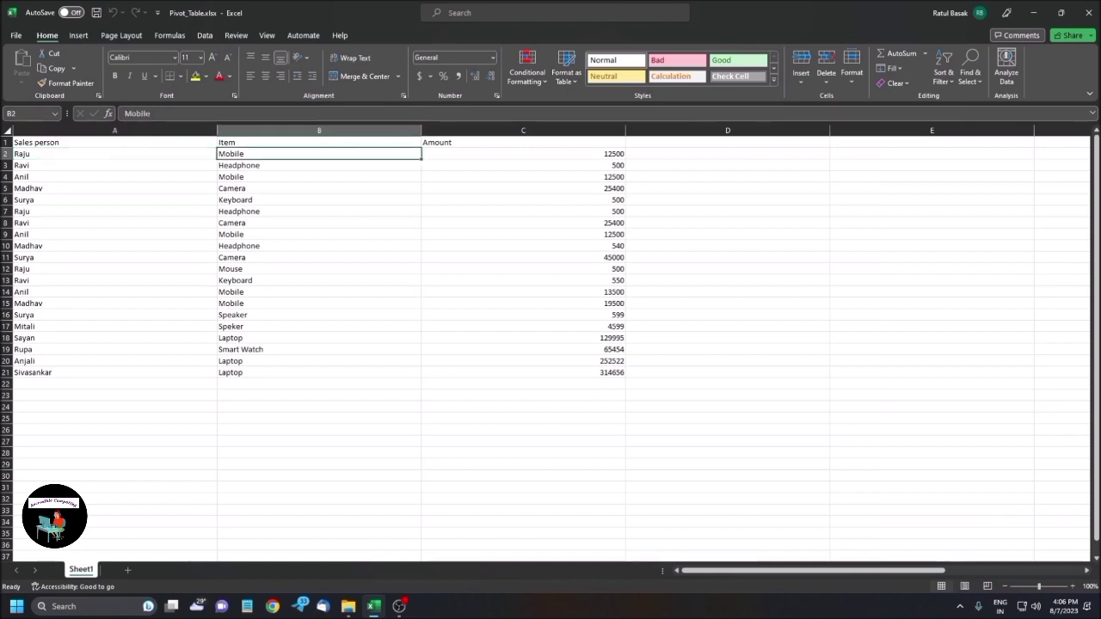
pyautogui.press('Right')
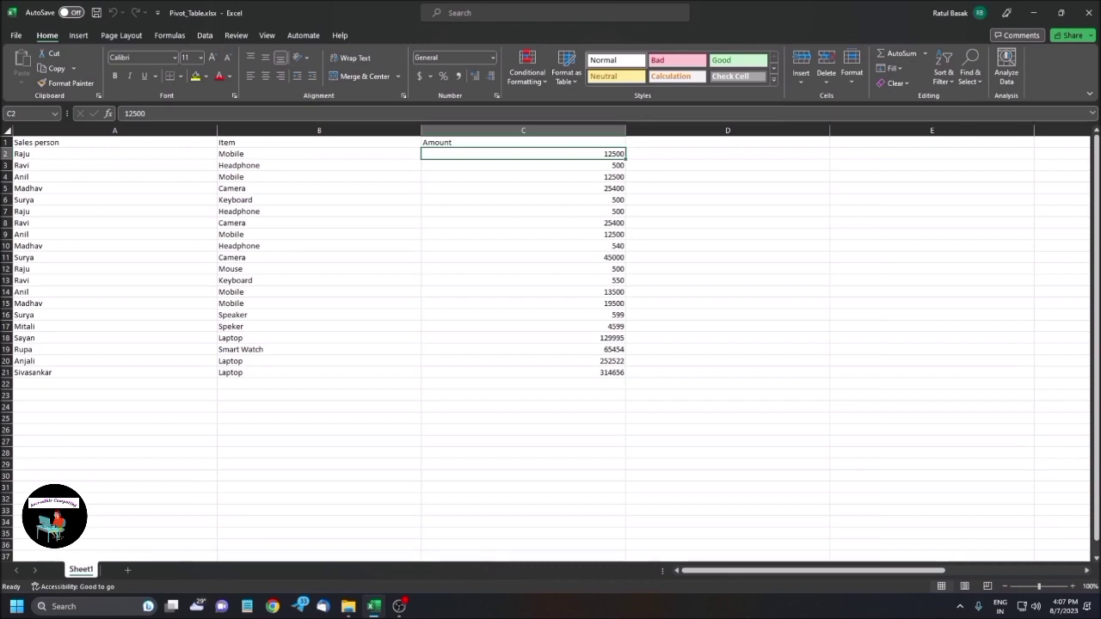
pyautogui.press('Left')
pyautogui.press('Left')
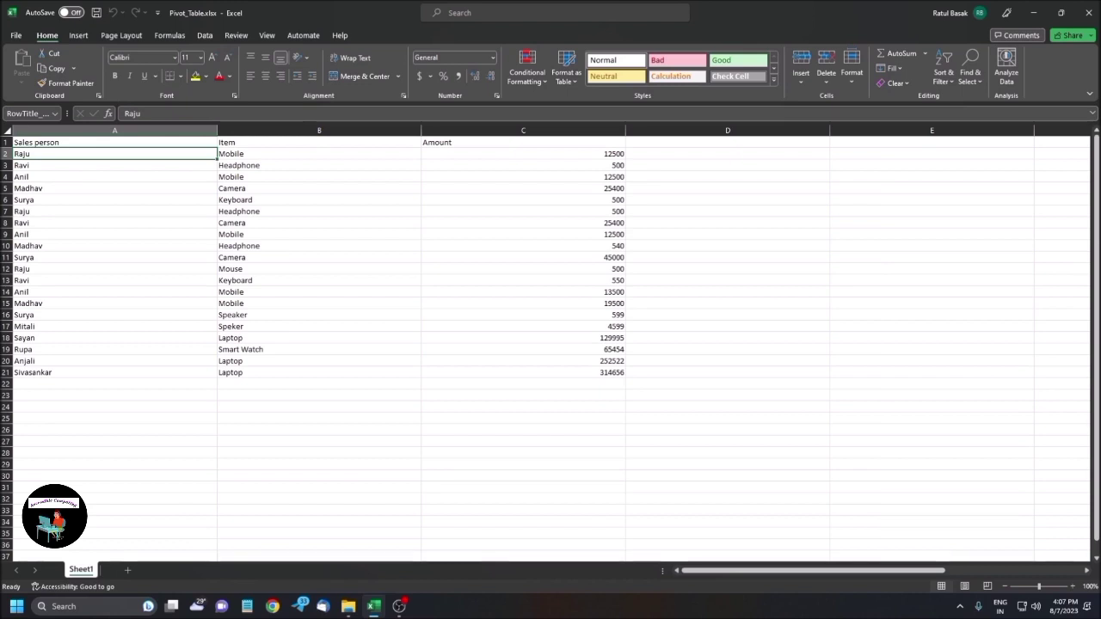
pyautogui.press('Down')
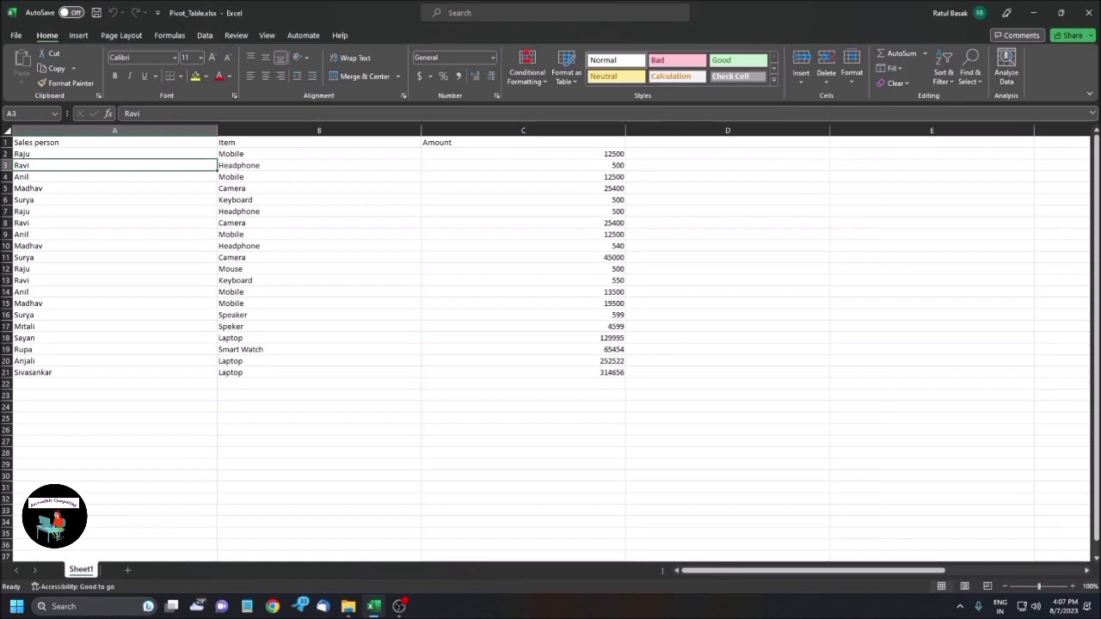
pyautogui.press('Right')
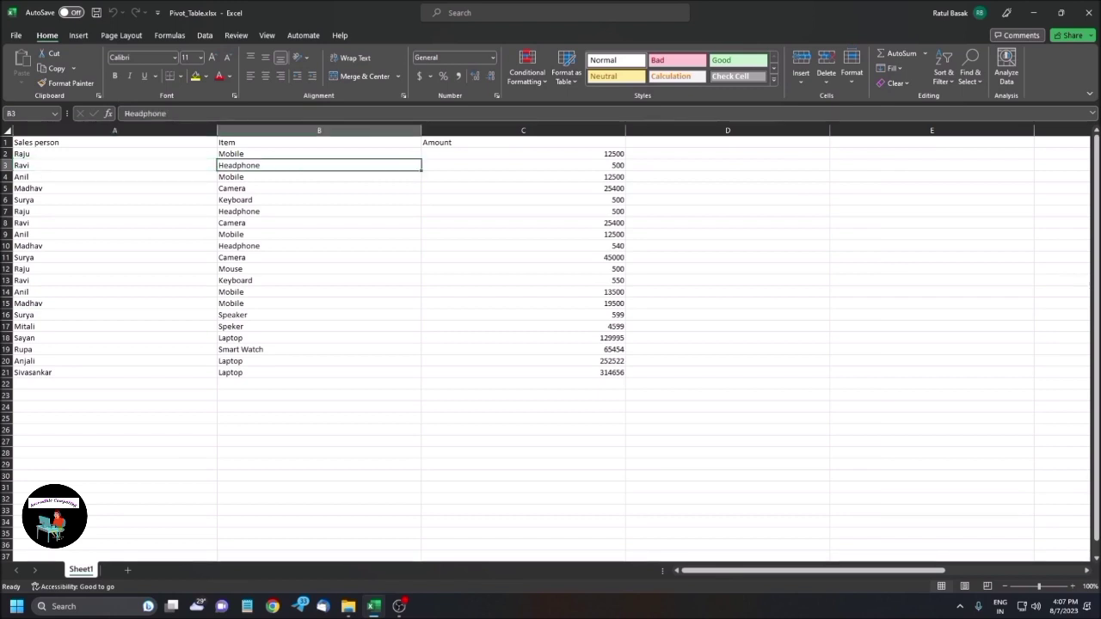
pyautogui.press('Right')
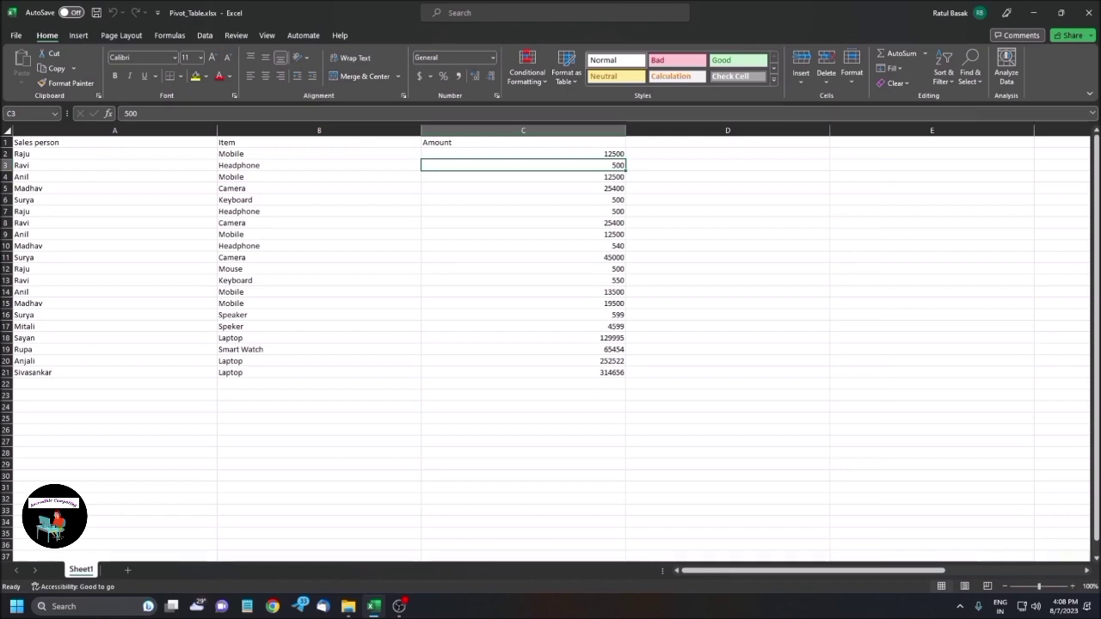
# Step: Select the whole sales data range including headings and start inserting a PivotTable from it
pyautogui.hotkey('ctrl', 'a')
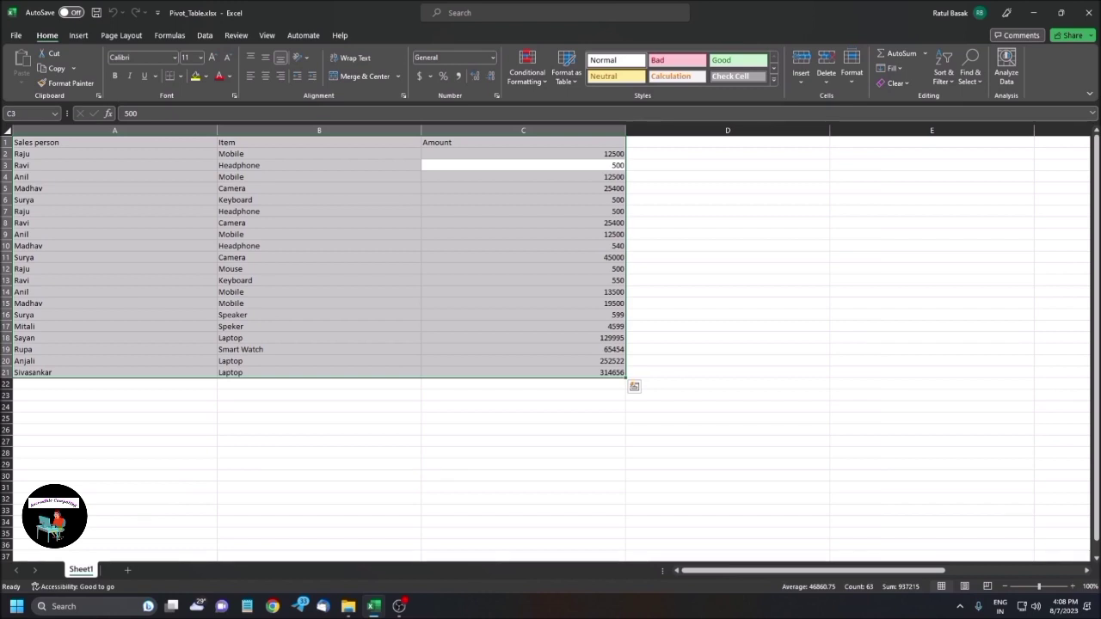
pyautogui.hotkey('alt', 'n')
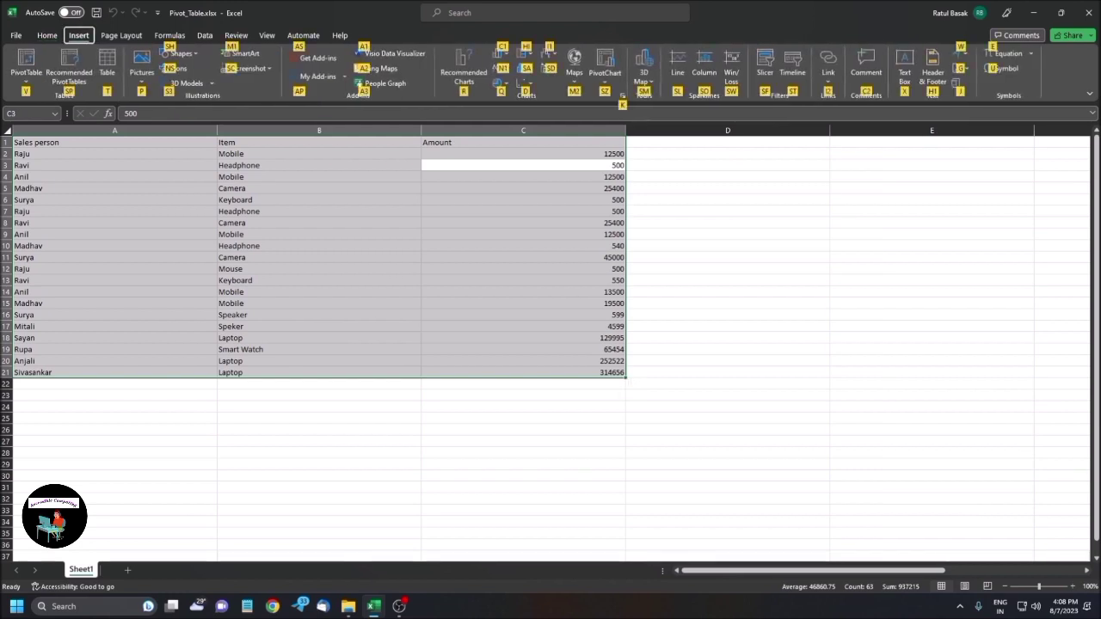
pyautogui.press('Escape')
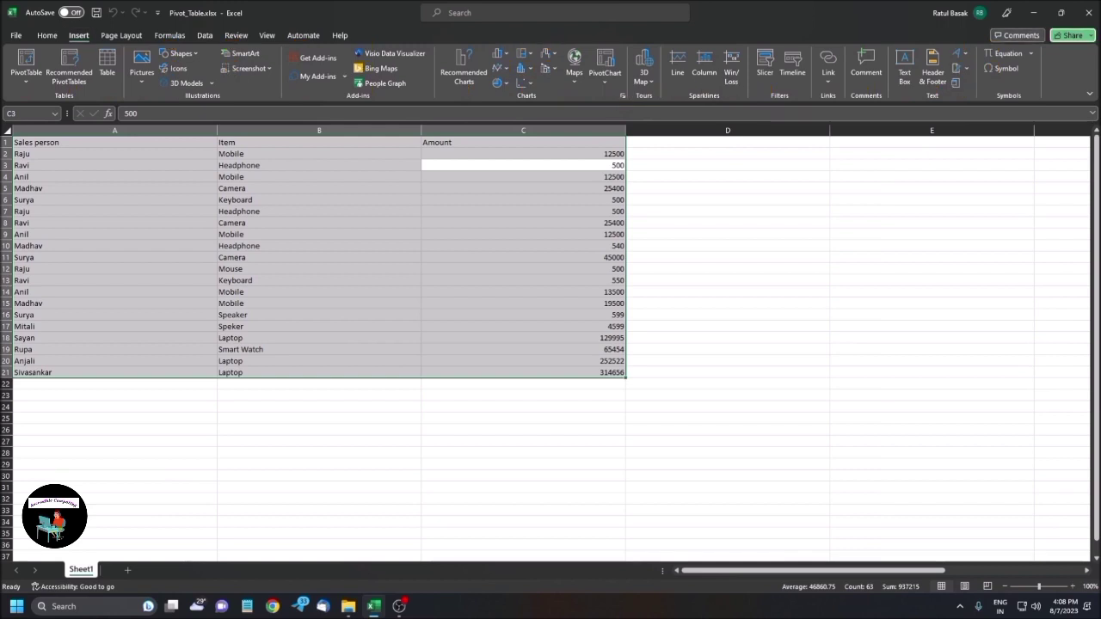
pyautogui.press('Down')
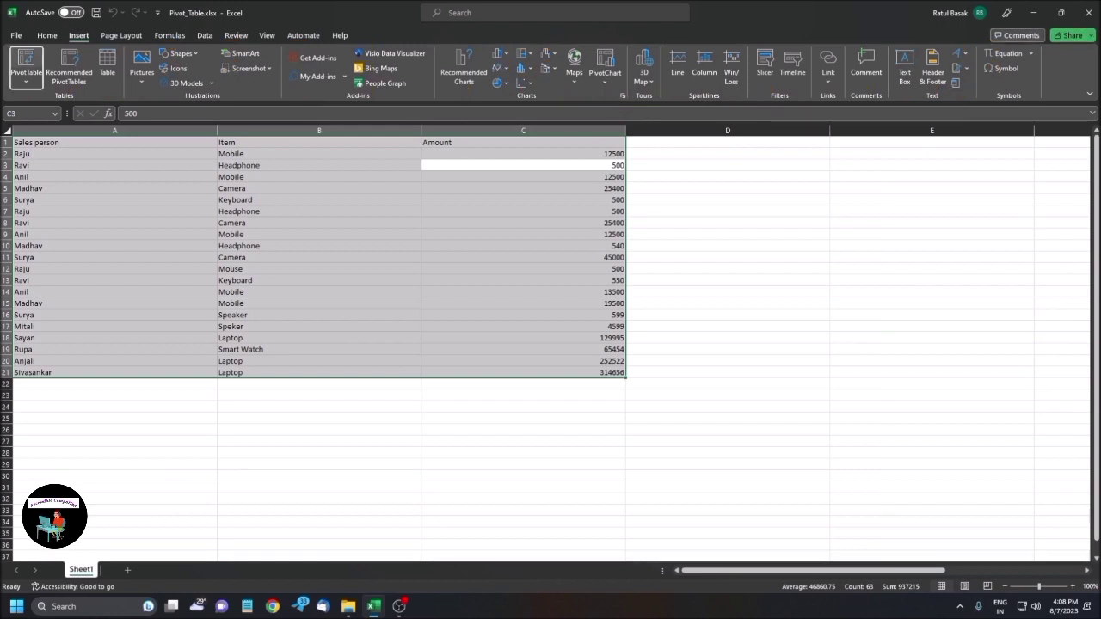
pyautogui.press('Right')
pyautogui.press('Left')
pyautogui.press('Return')
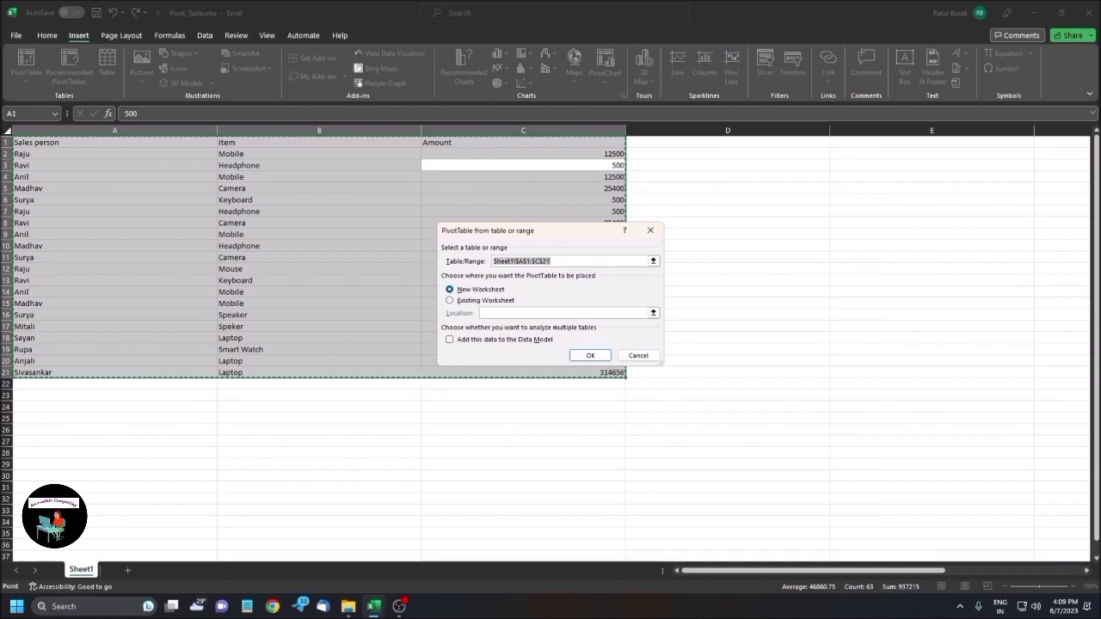
# Step: Compare the New Worksheet and Existing Worksheet placement options for the PivotTable, ending on New Worksheet
pyautogui.press('Tab')
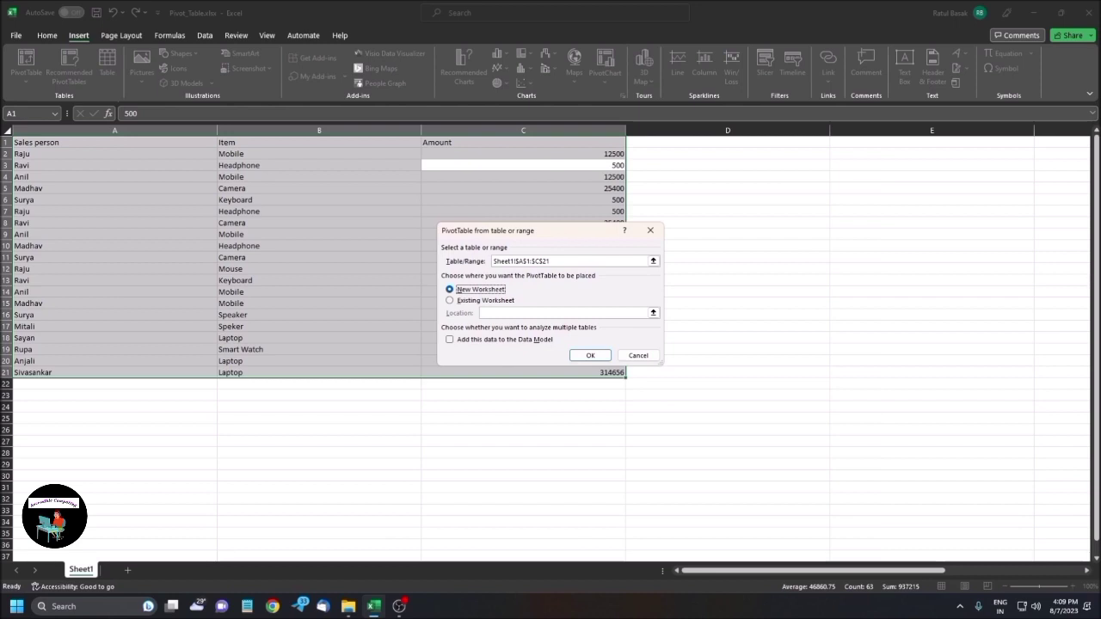
pyautogui.press('Down')
pyautogui.press('Up')
pyautogui.press('Up')
pyautogui.hotkey('shift', 'Tab')
pyautogui.press('Up')
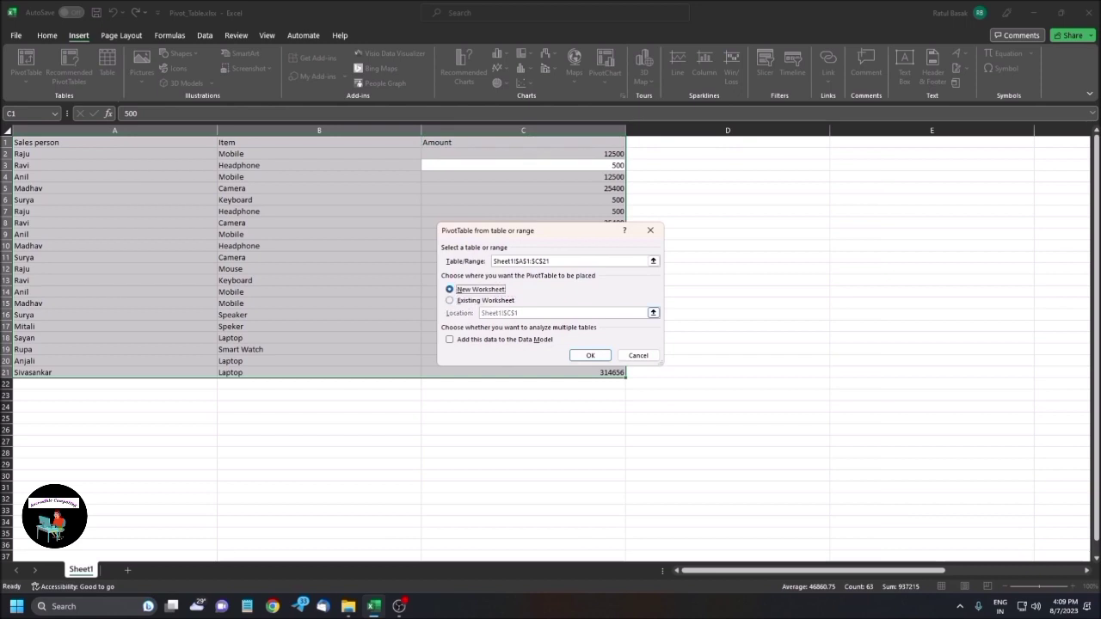
pyautogui.press('Down')
pyautogui.press('Up')
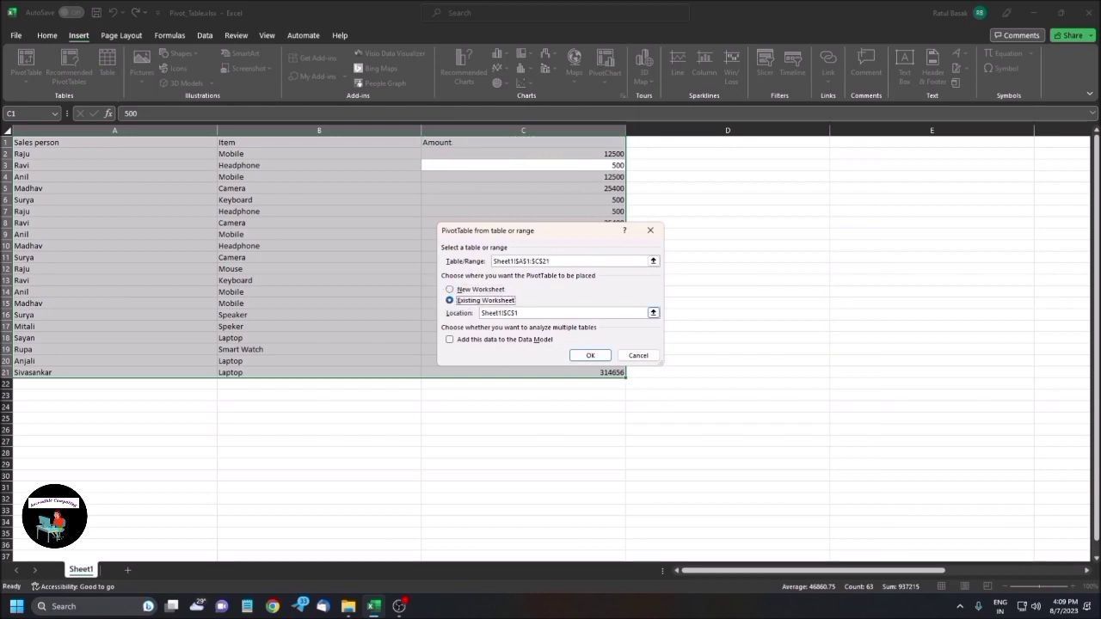
pyautogui.press('Down')
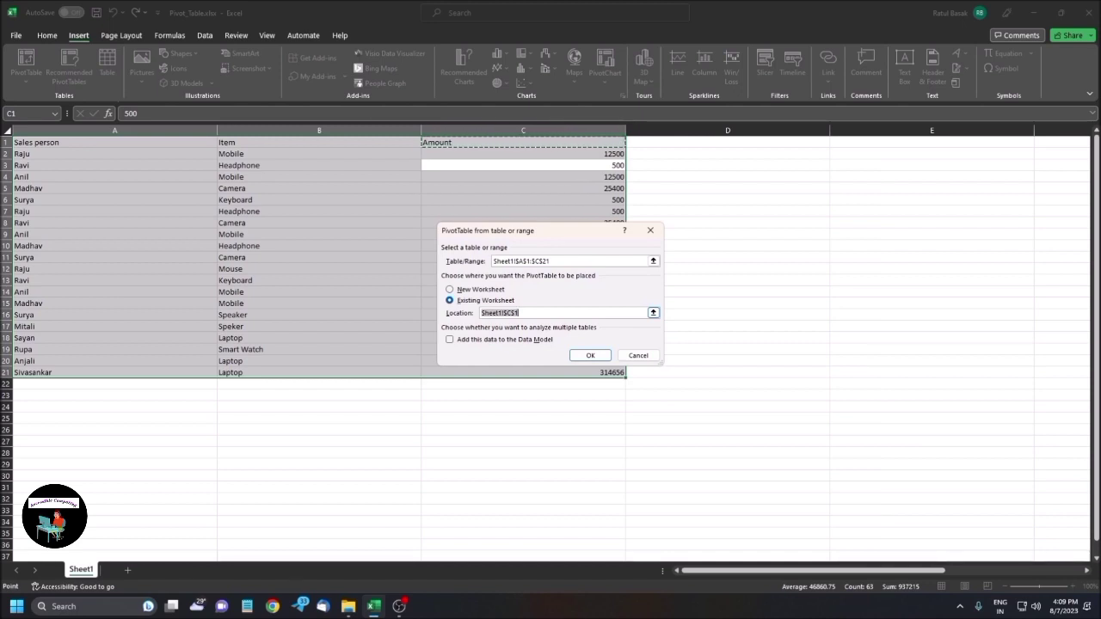
pyautogui.hotkey('shift', 'Tab')
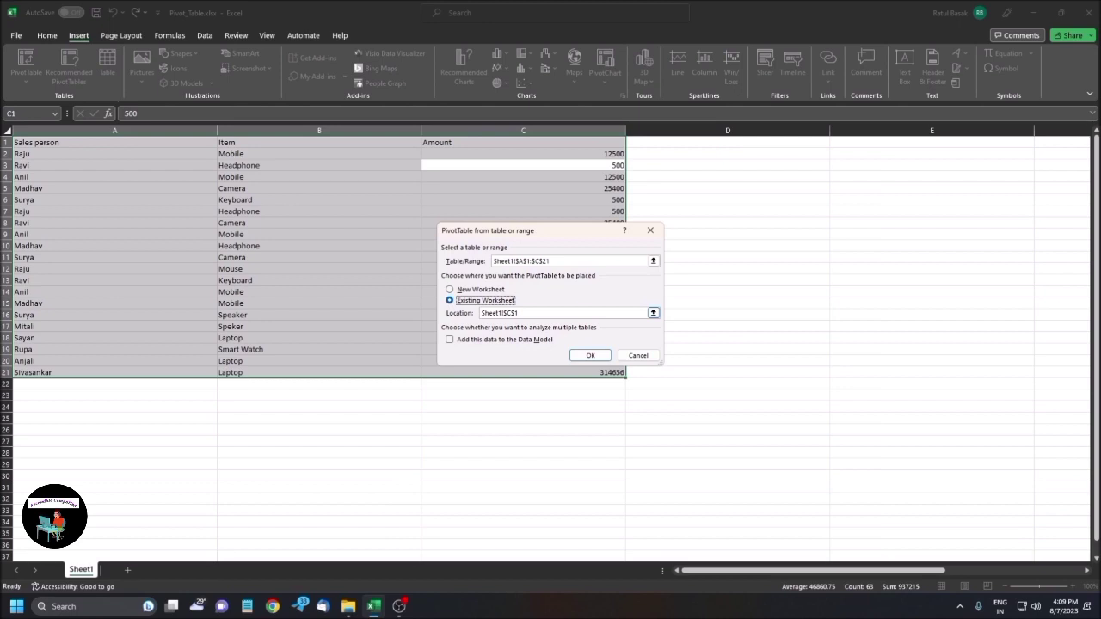
pyautogui.press('Up')
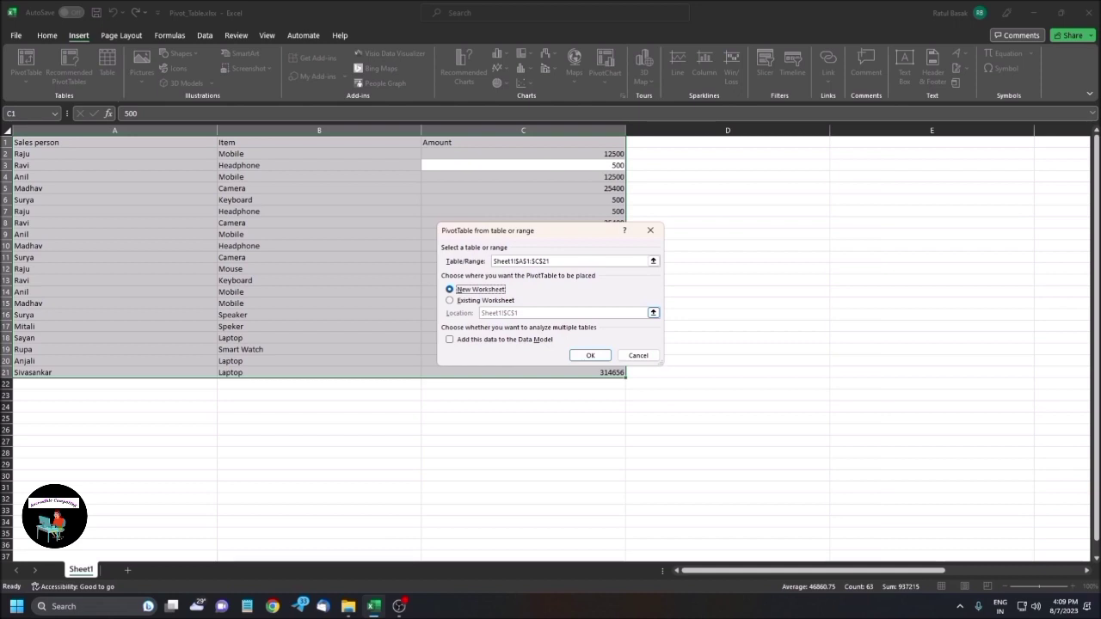
# Step: Create the PivotTable on a new worksheet without adding the data to the Data Model
pyautogui.press('Tab')
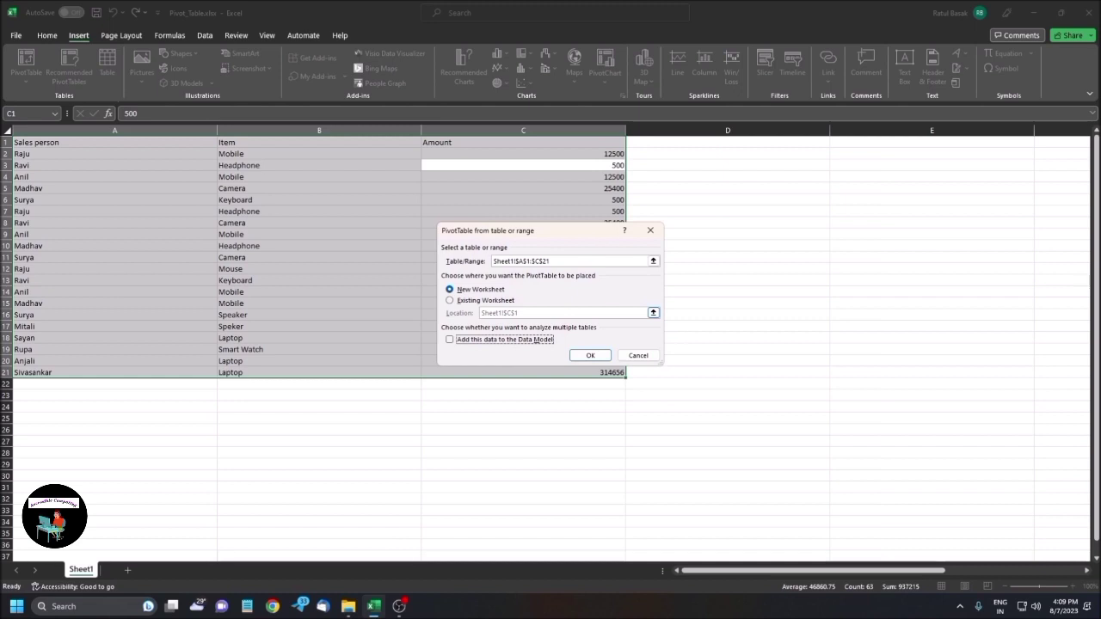
pyautogui.press('Tab')
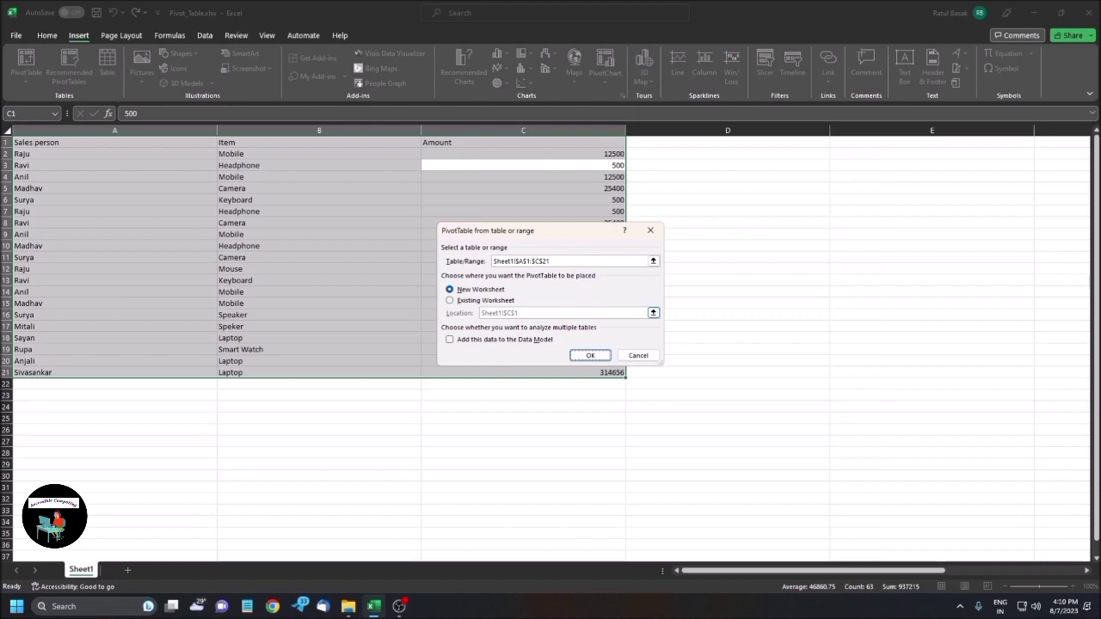
pyautogui.press('Return')
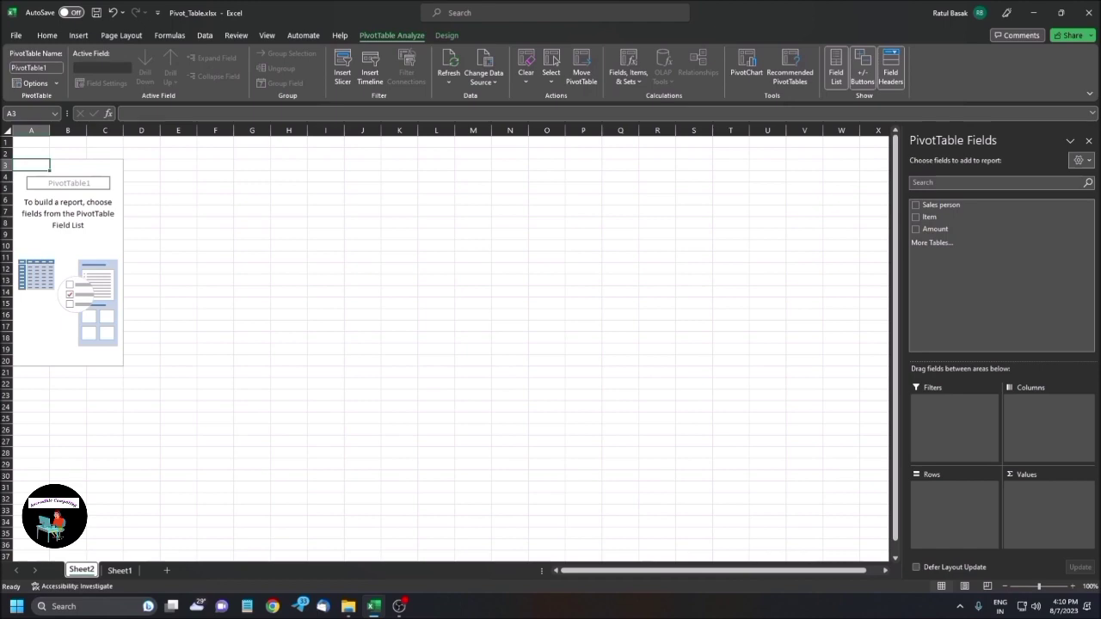
# Step: Add the Sales person field to the PivotTable's row labels
pyautogui.press('F6')
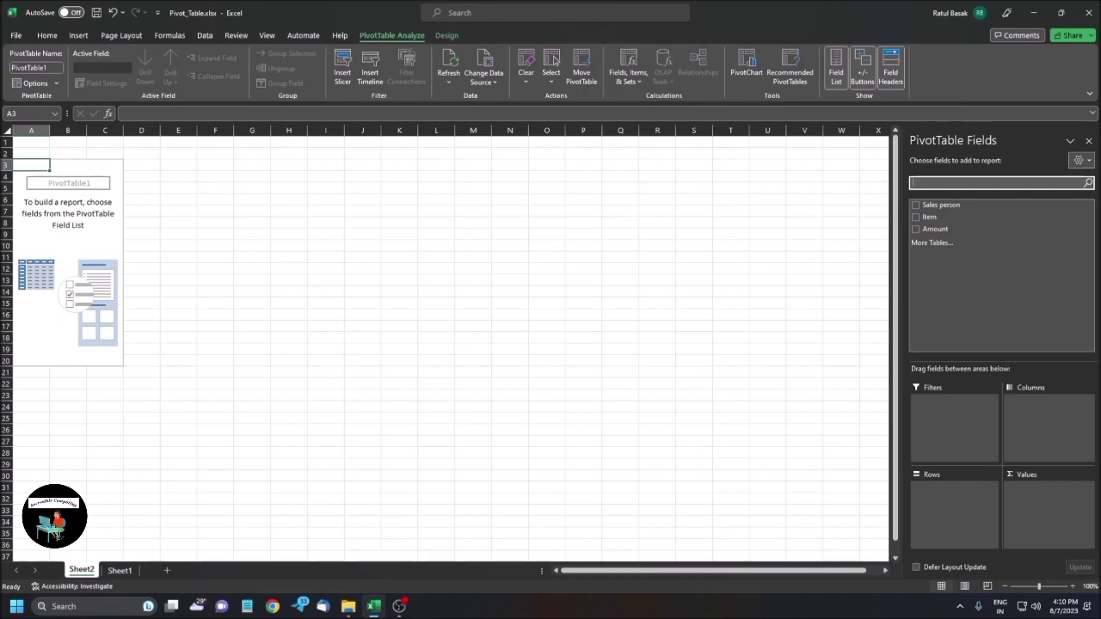
pyautogui.press('Tab')
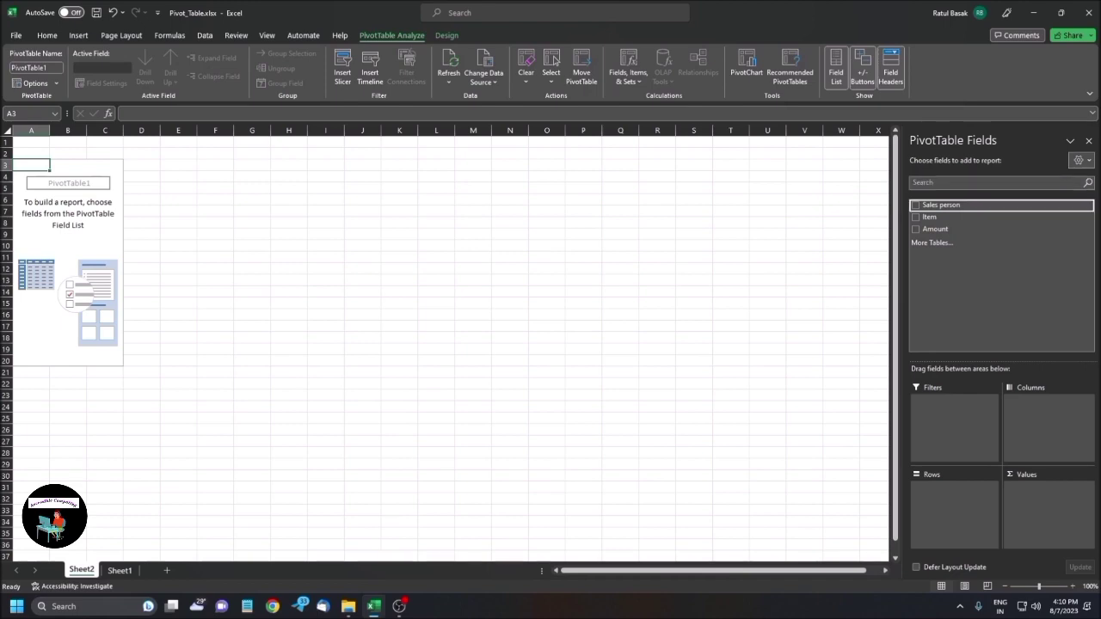
pyautogui.press('Down')
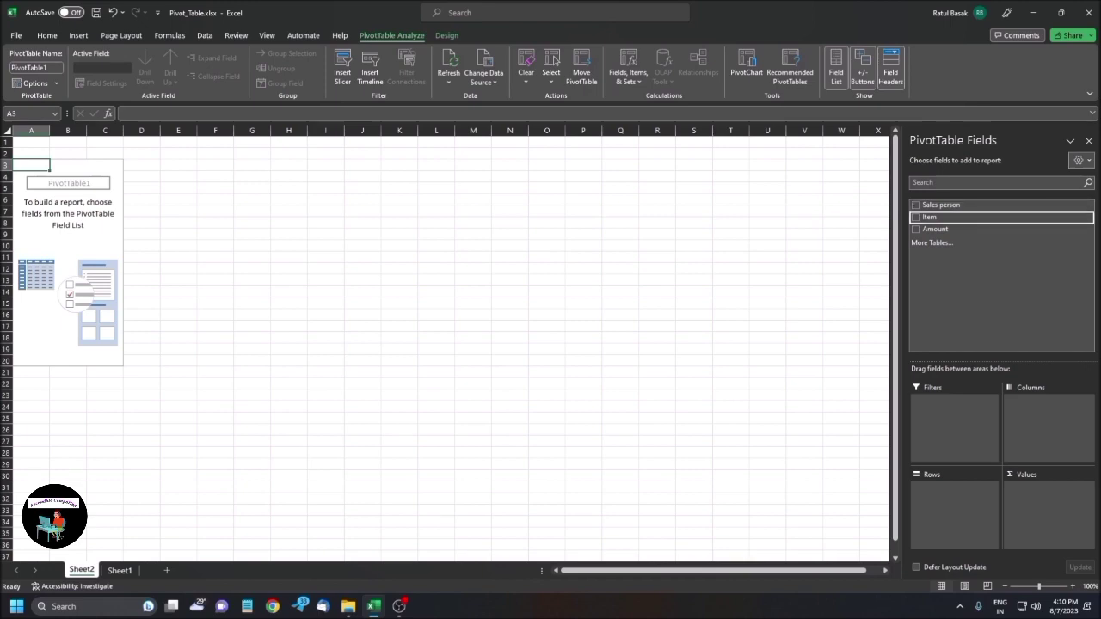
pyautogui.press('Down')
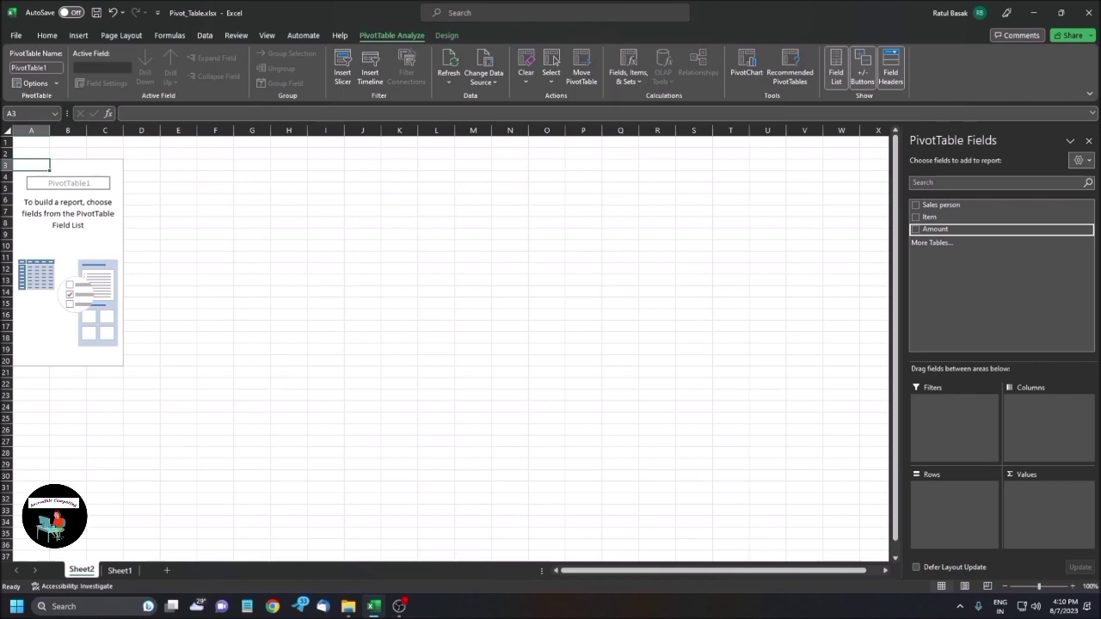
pyautogui.press('Up')
pyautogui.press('Up')
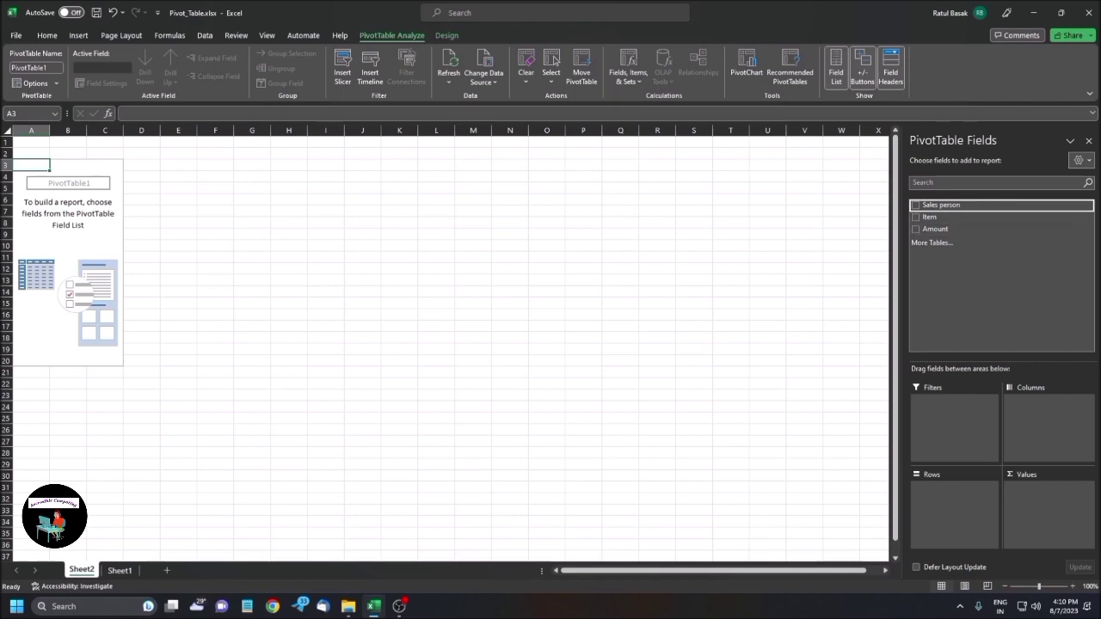
pyautogui.hotkey('shift', 'F10')
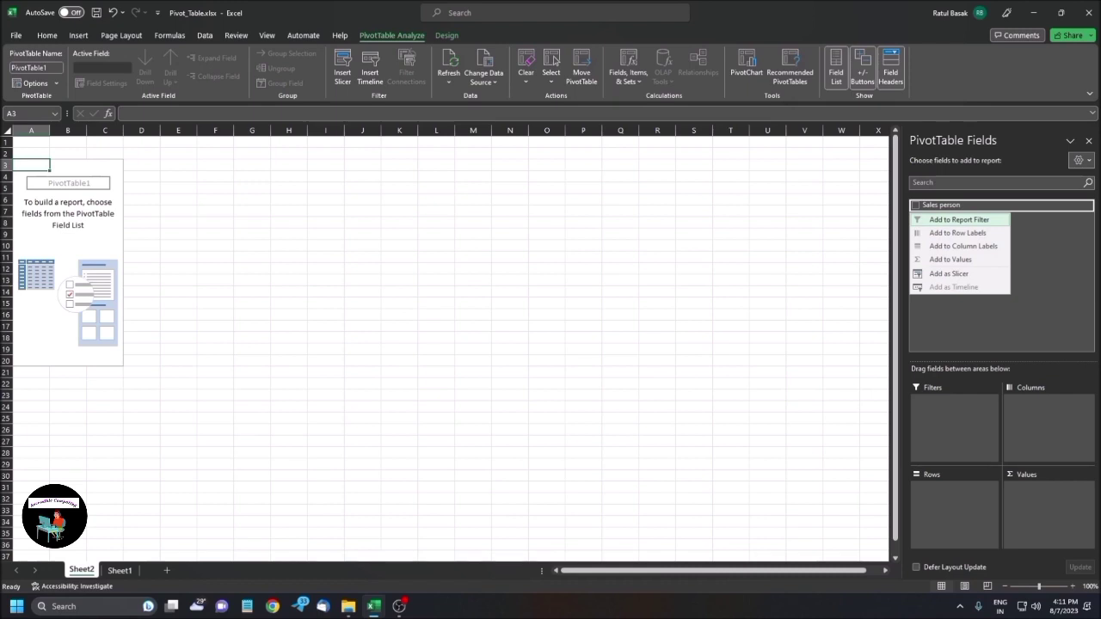
pyautogui.press('Down')
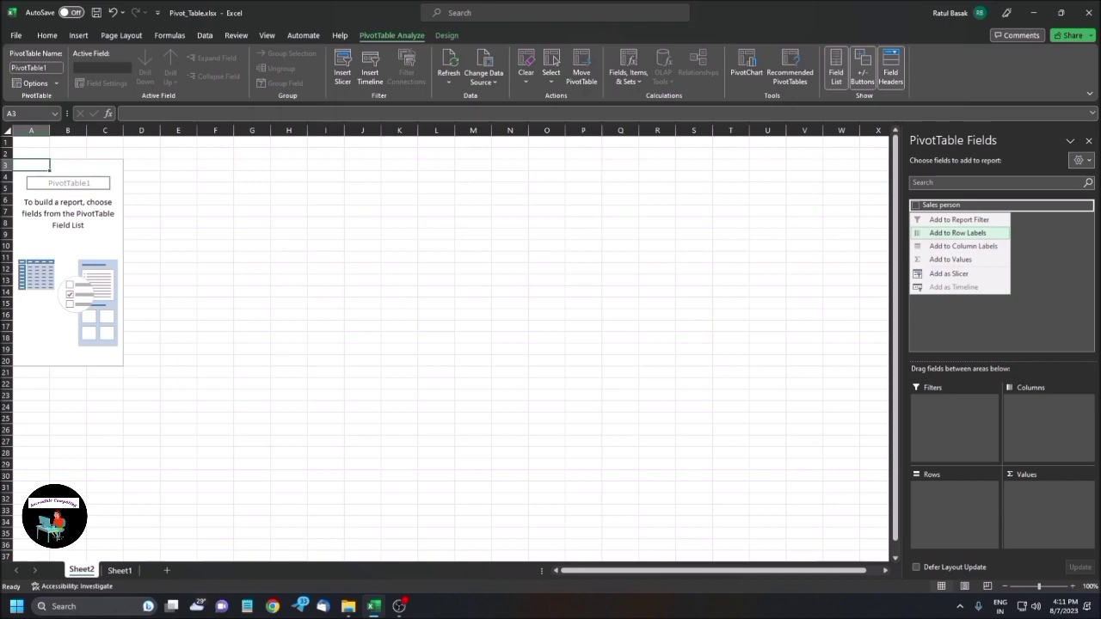
pyautogui.press('Return')
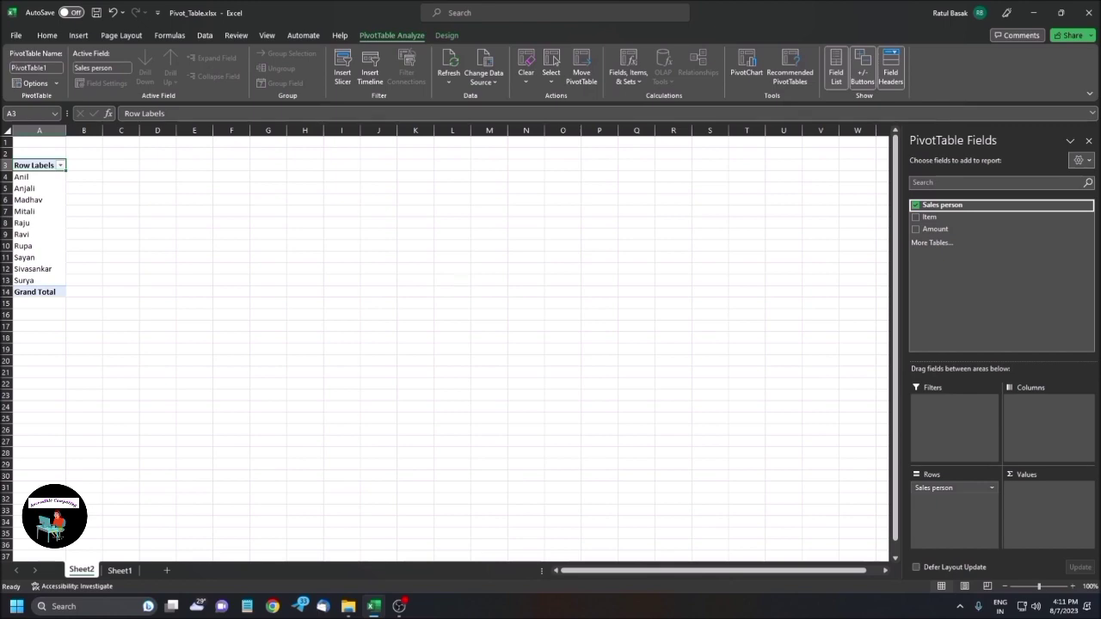
# Step: Add the Amount field to the PivotTable's values
pyautogui.press('Down')
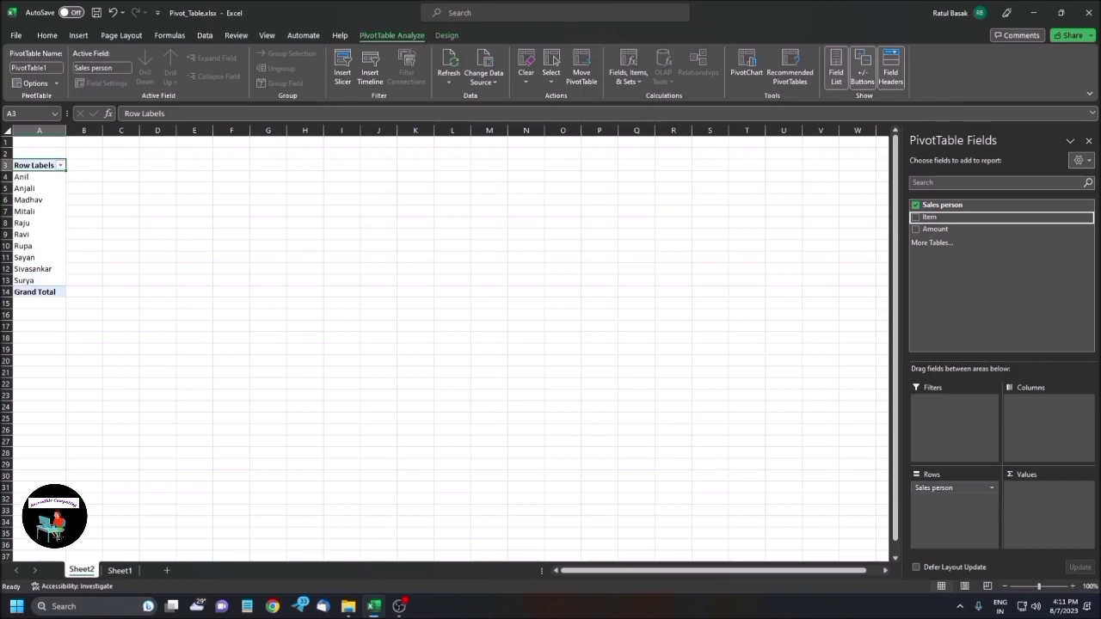
pyautogui.press('Down')
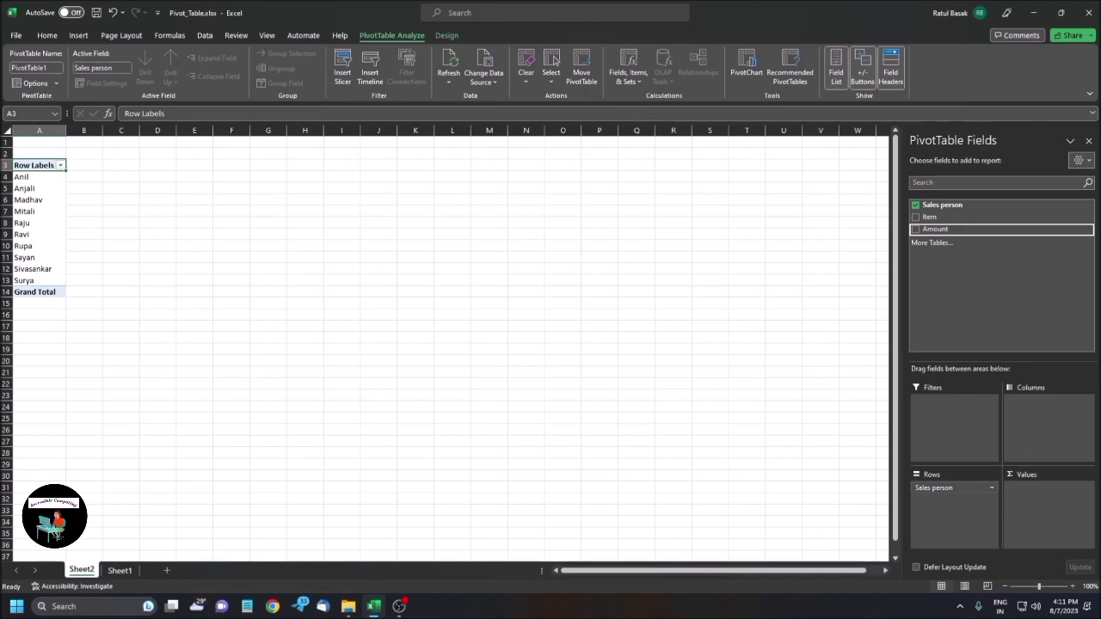
pyautogui.hotkey('shift', 'F10')
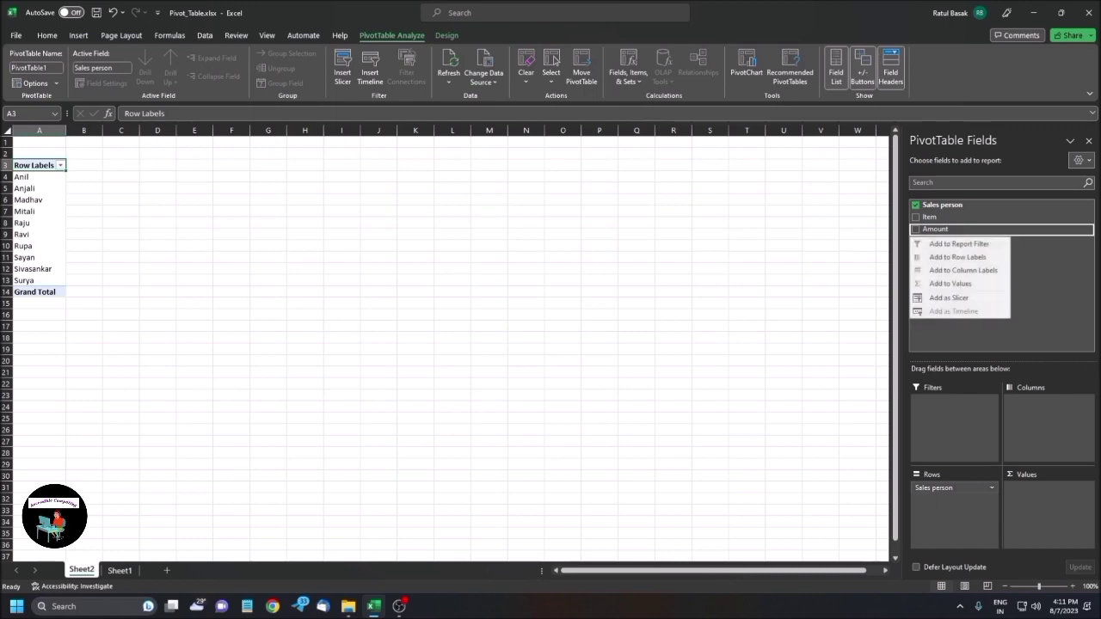
pyautogui.press('Down')
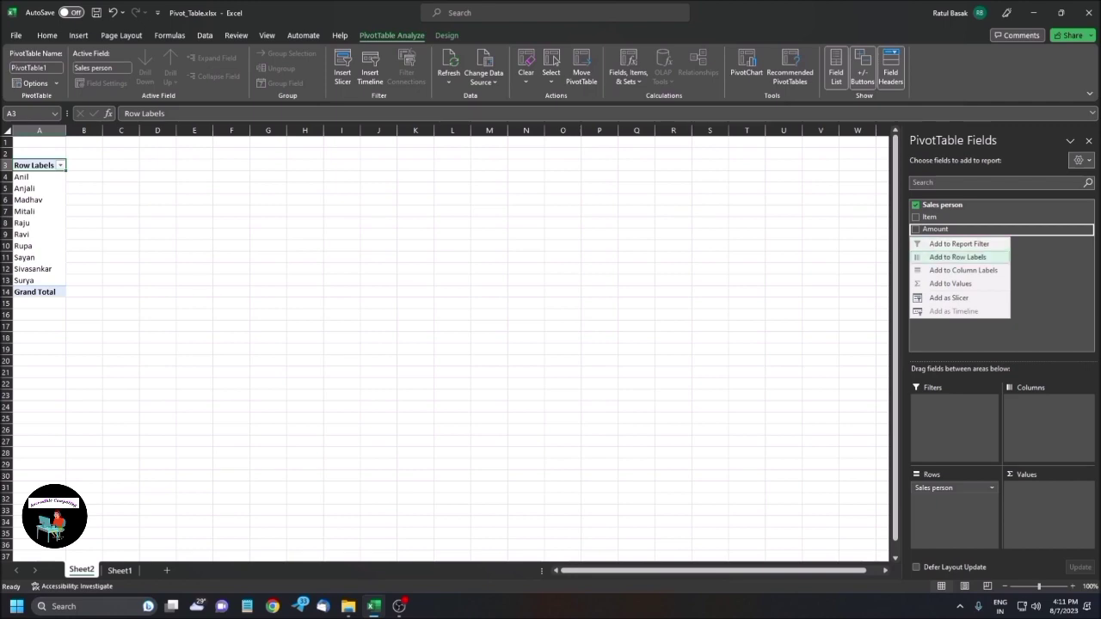
pyautogui.press('Down')
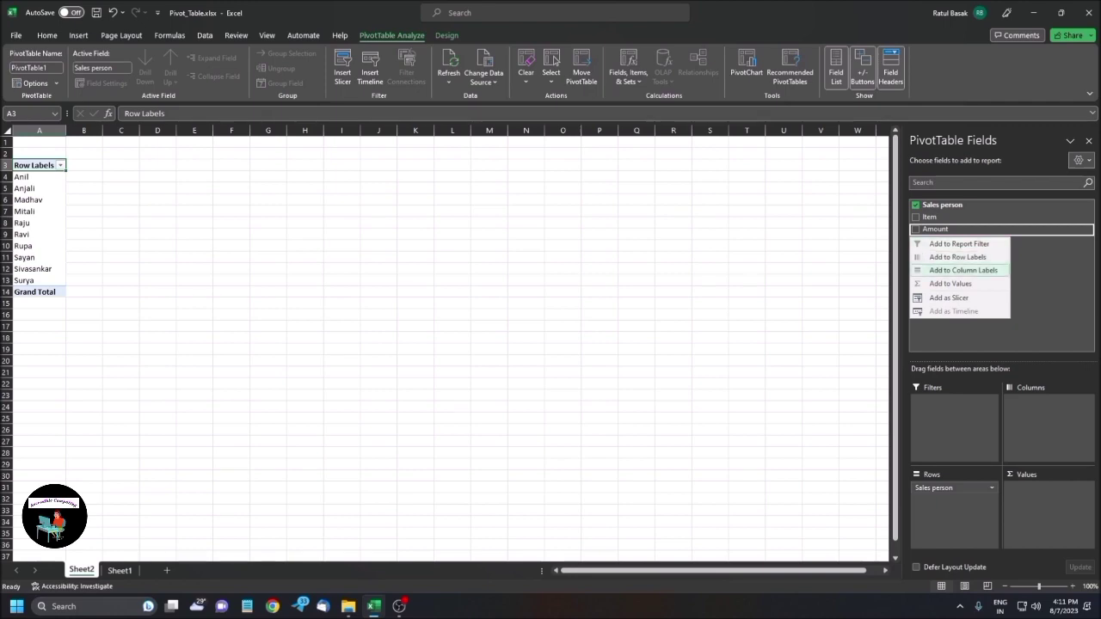
pyautogui.press('Down')
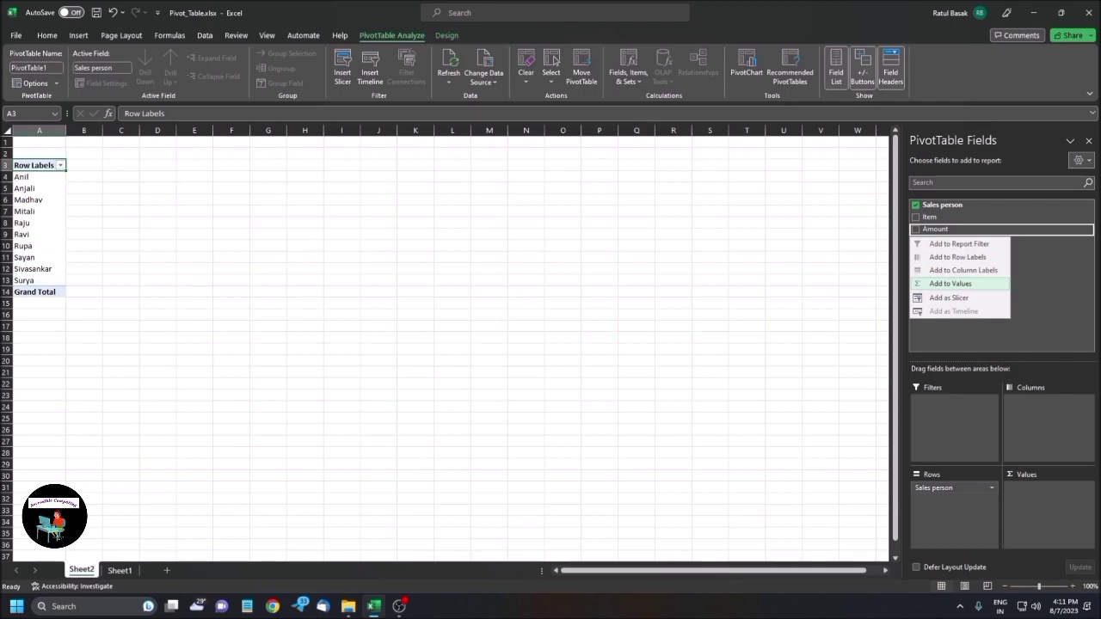
pyautogui.press('Return')
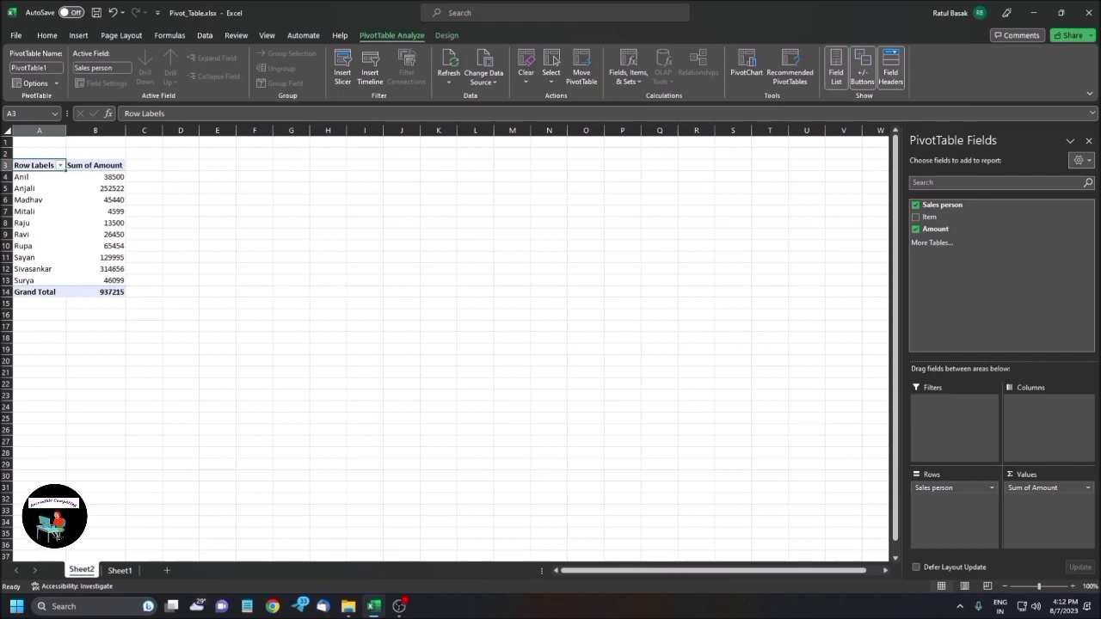
# Step: Review the sales person row labels and their summed amounts for the first entries in the PivotTable
pyautogui.press('Right')
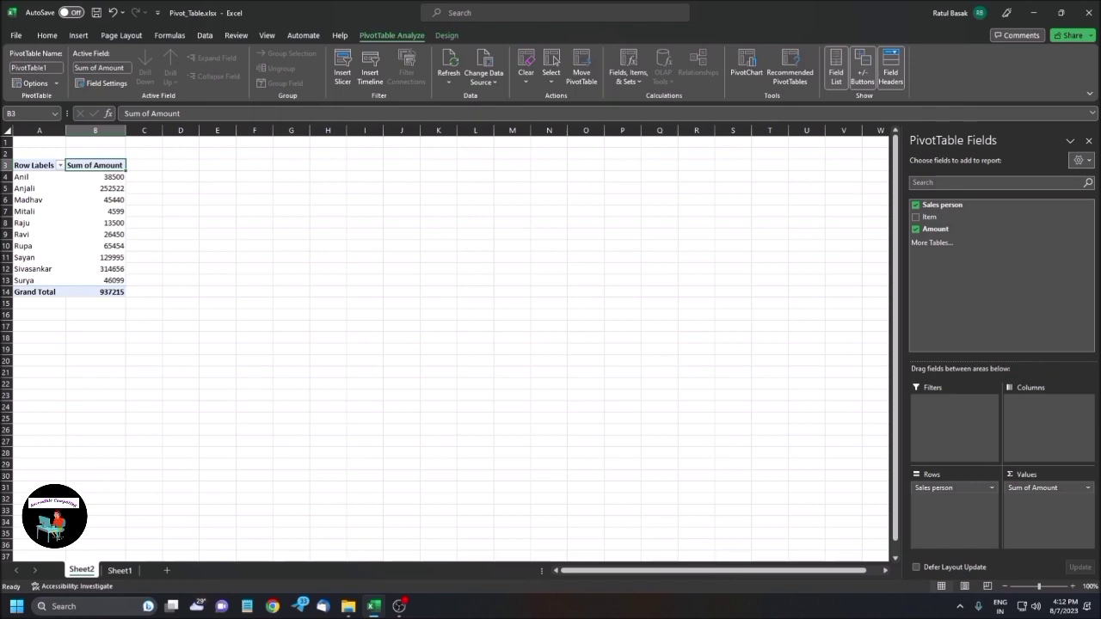
pyautogui.press('Left')
pyautogui.press('Down')
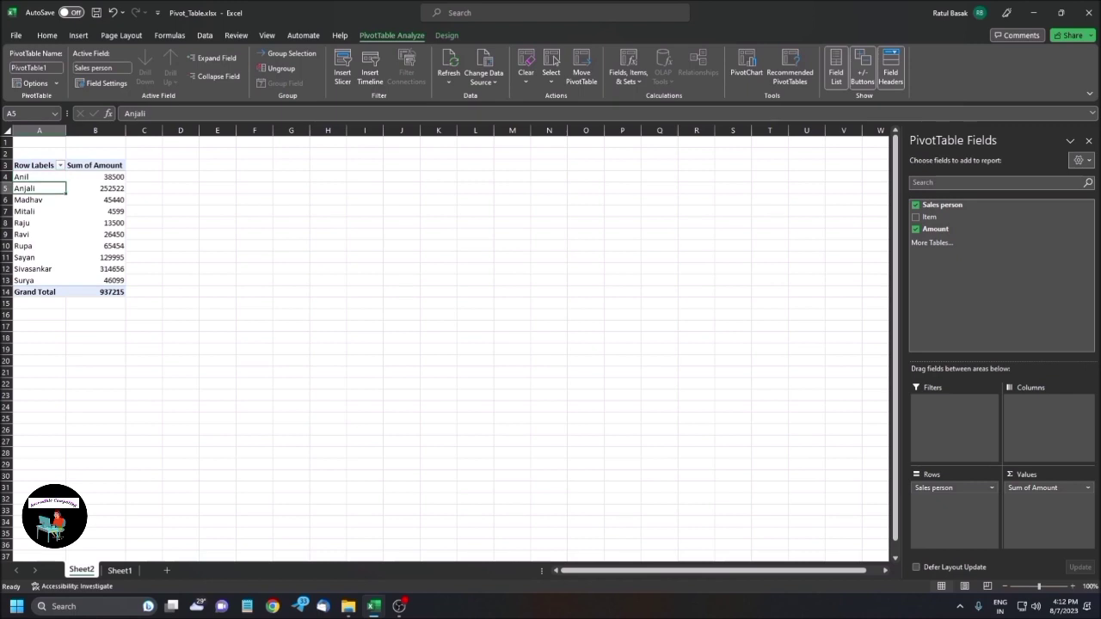
pyautogui.press('Down')
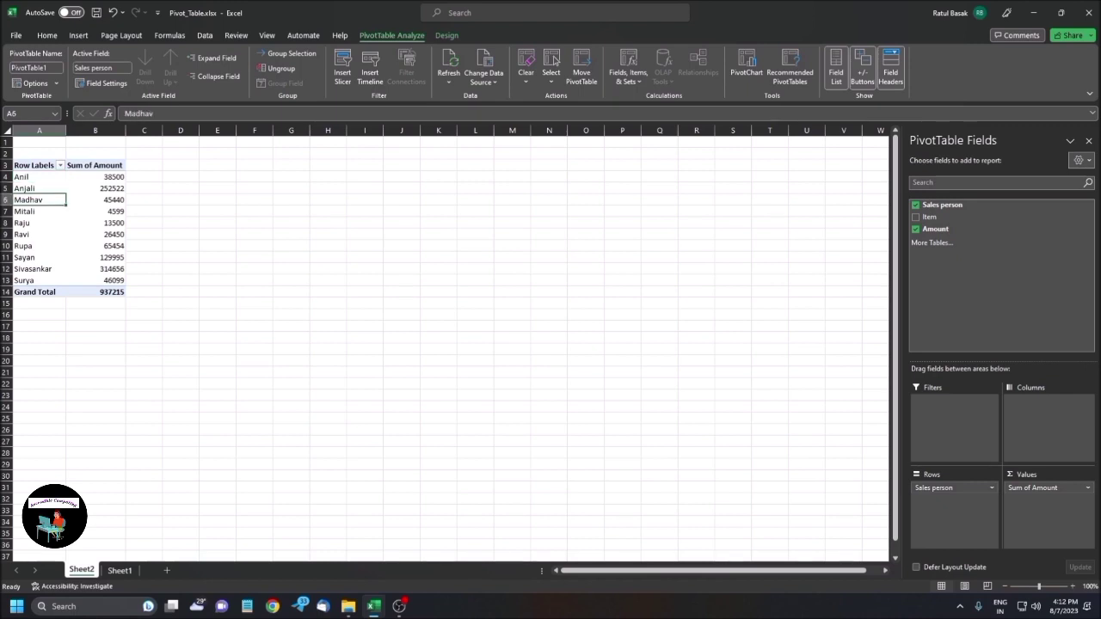
pyautogui.press('Up')
pyautogui.press('Up')
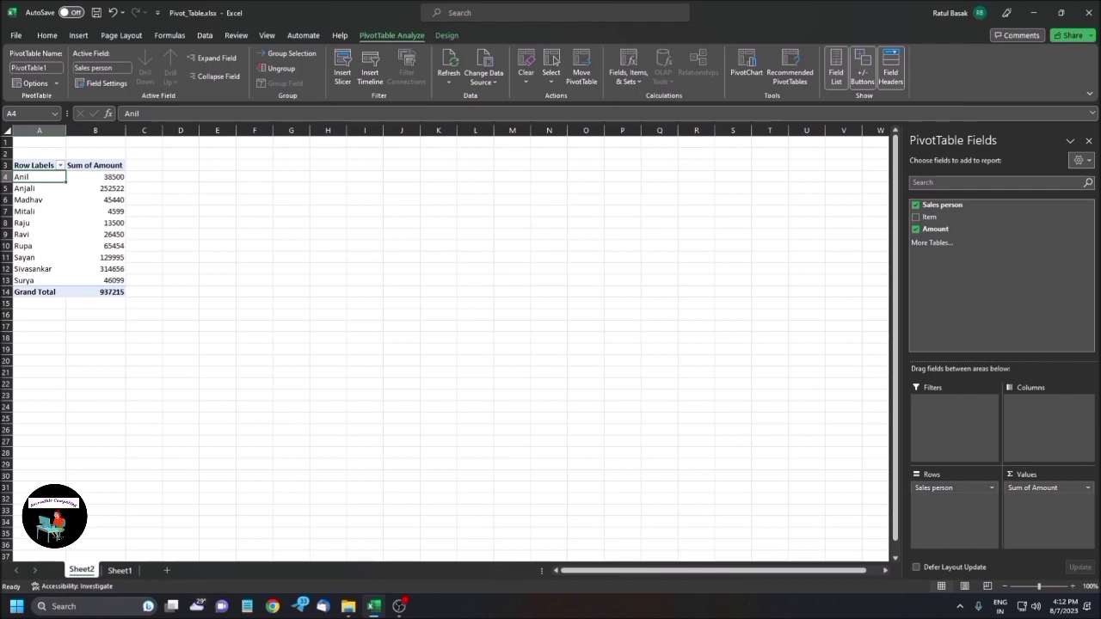
pyautogui.press('Right')
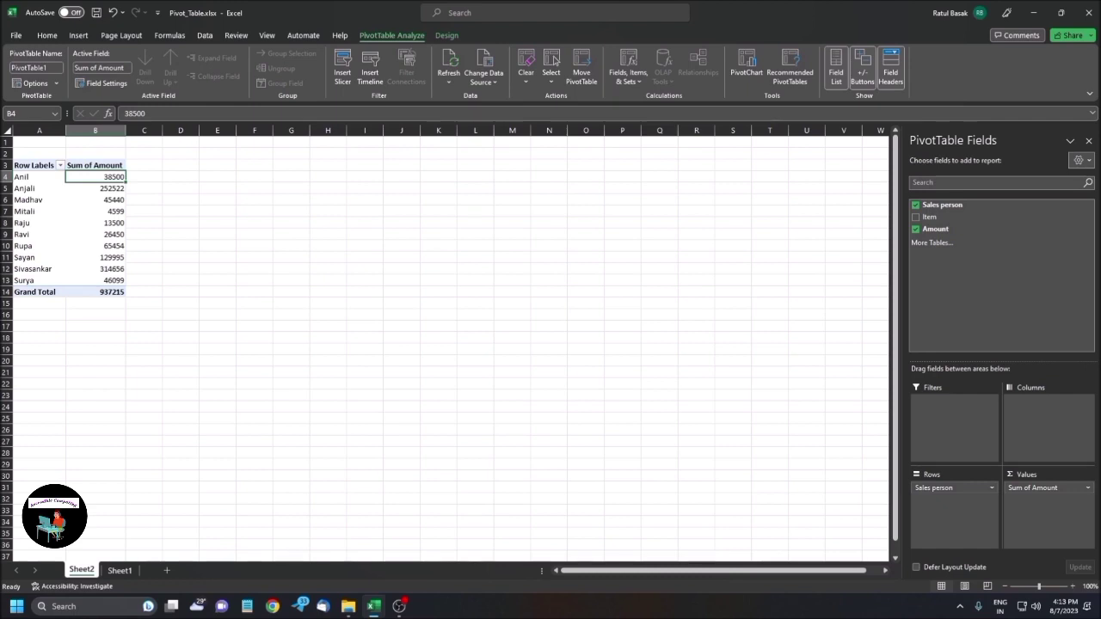
pyautogui.press('Left')
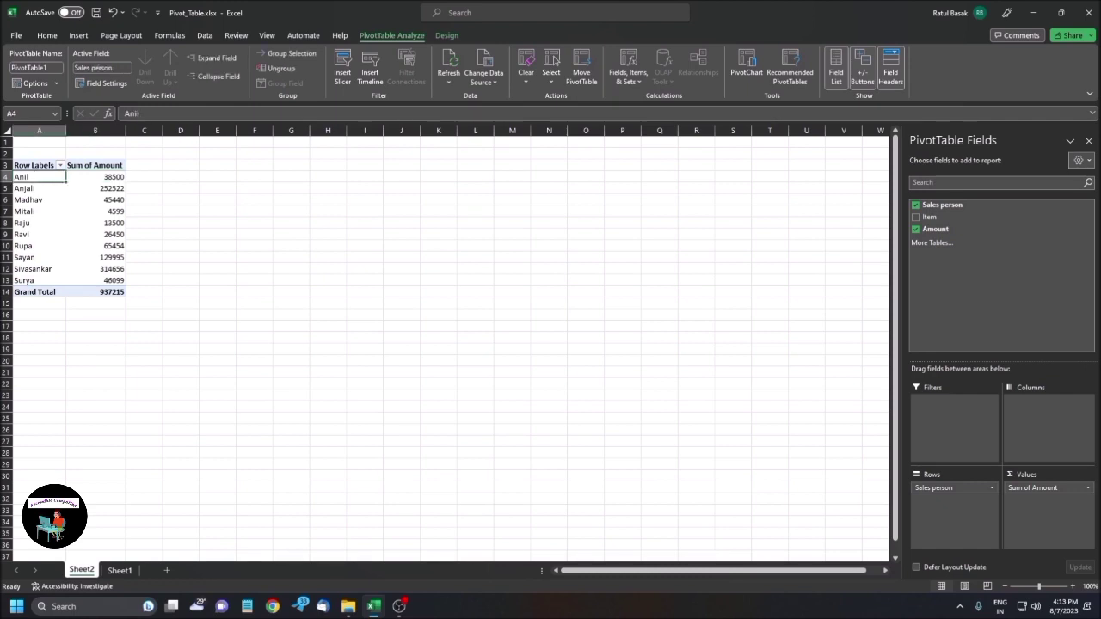
pyautogui.press('Down')
pyautogui.press('Right')
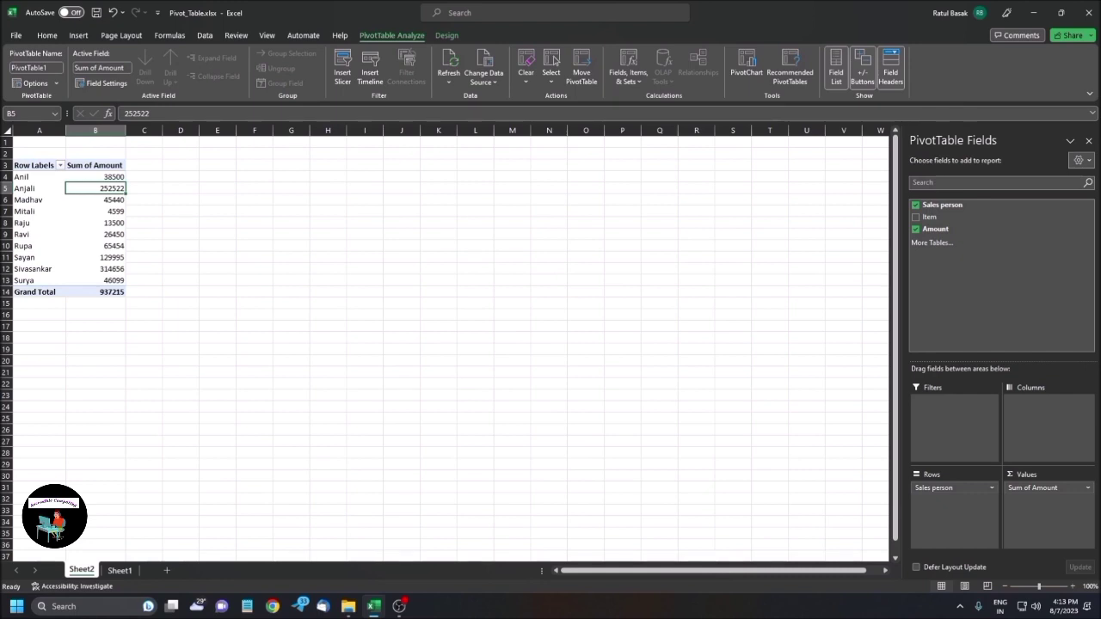
pyautogui.press('F6')
pyautogui.press('F6')
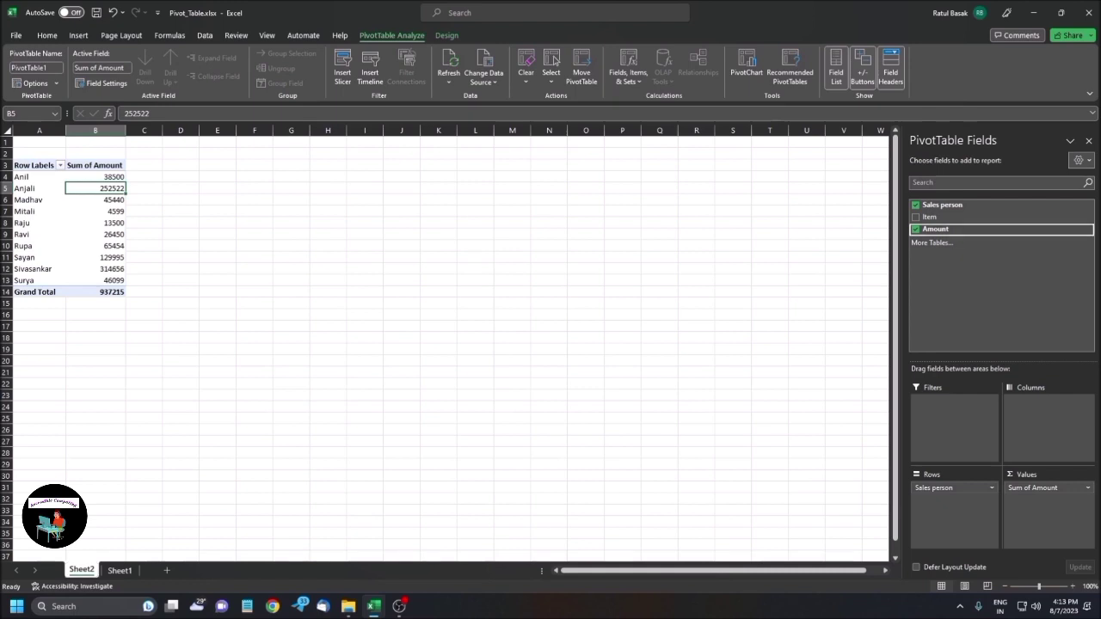
pyautogui.press('Tab')
pyautogui.hotkey('shift', 'Tab')
pyautogui.press('Up')
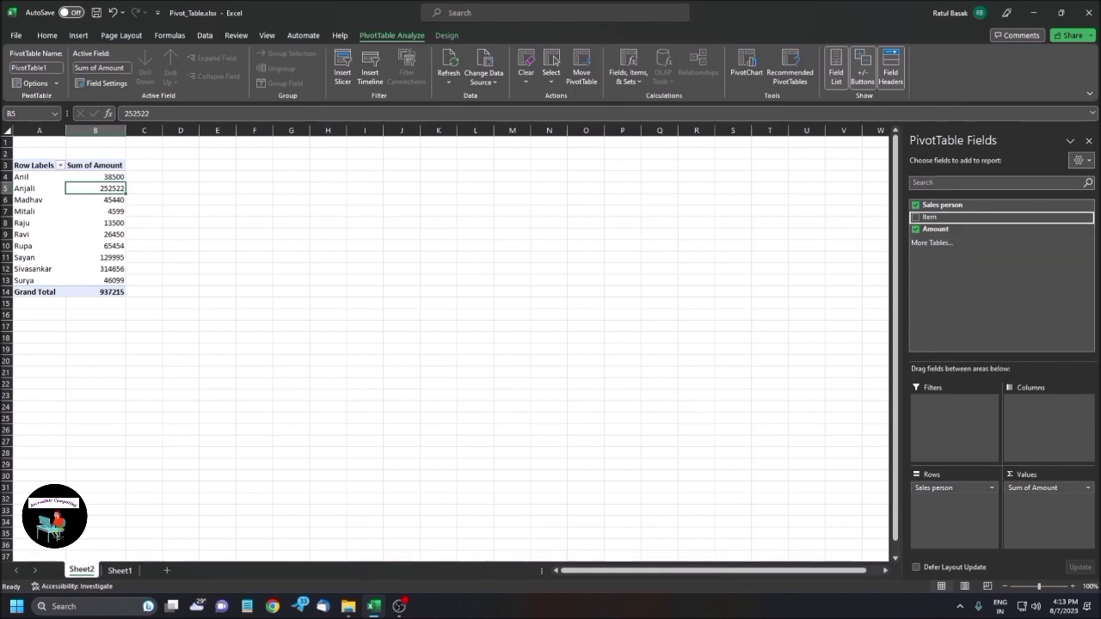
pyautogui.press('Up')
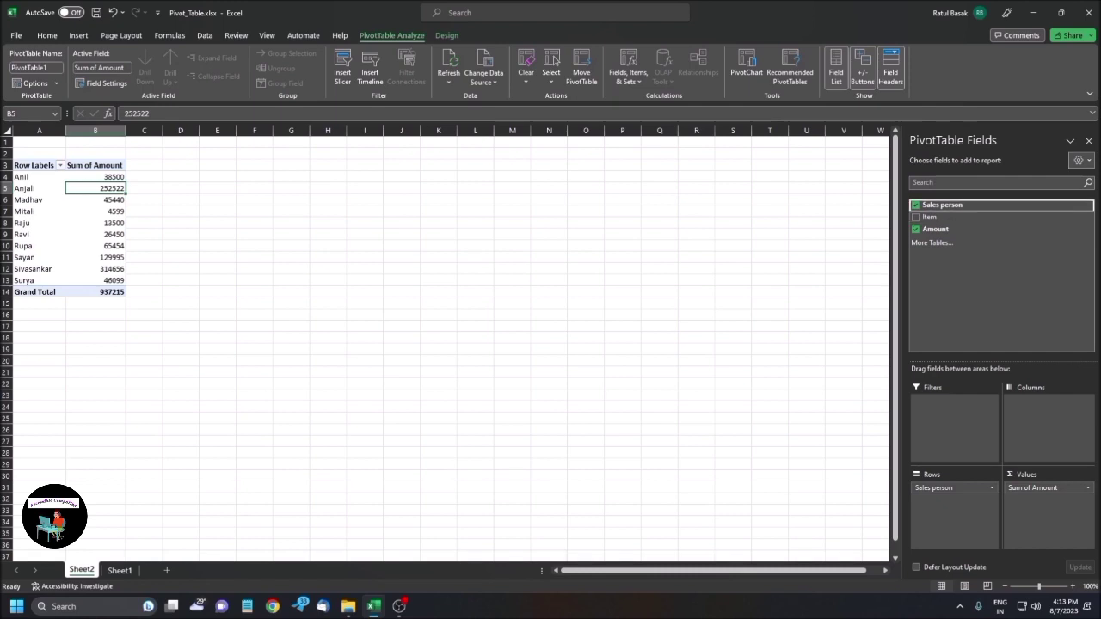
pyautogui.hotkey('shift', 'F10')
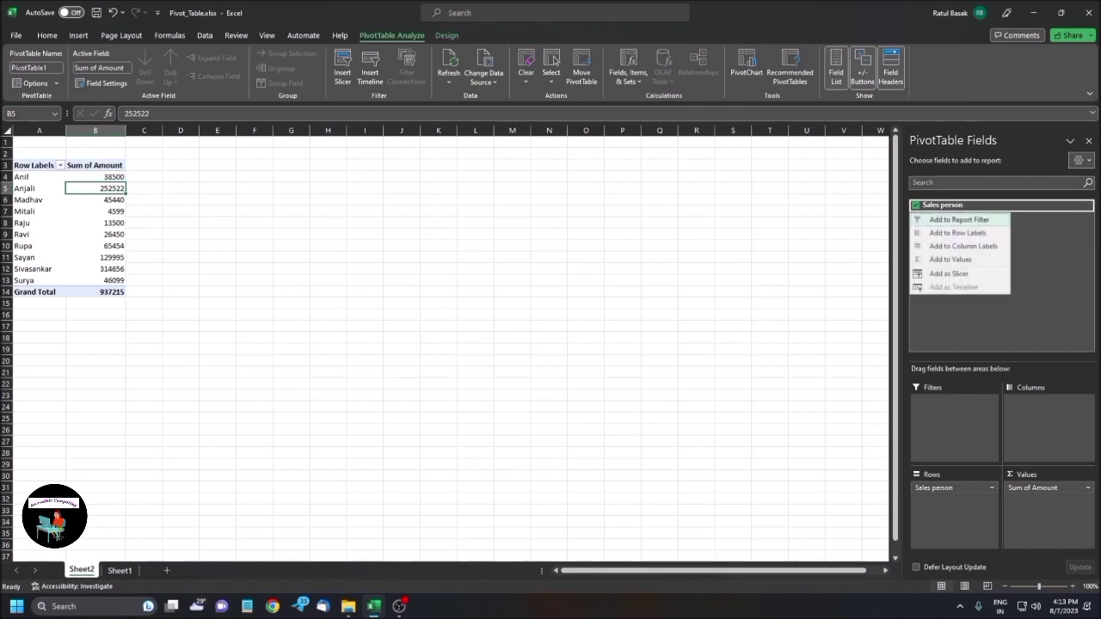
pyautogui.press('Up')
pyautogui.press('Up')
pyautogui.press('Up')
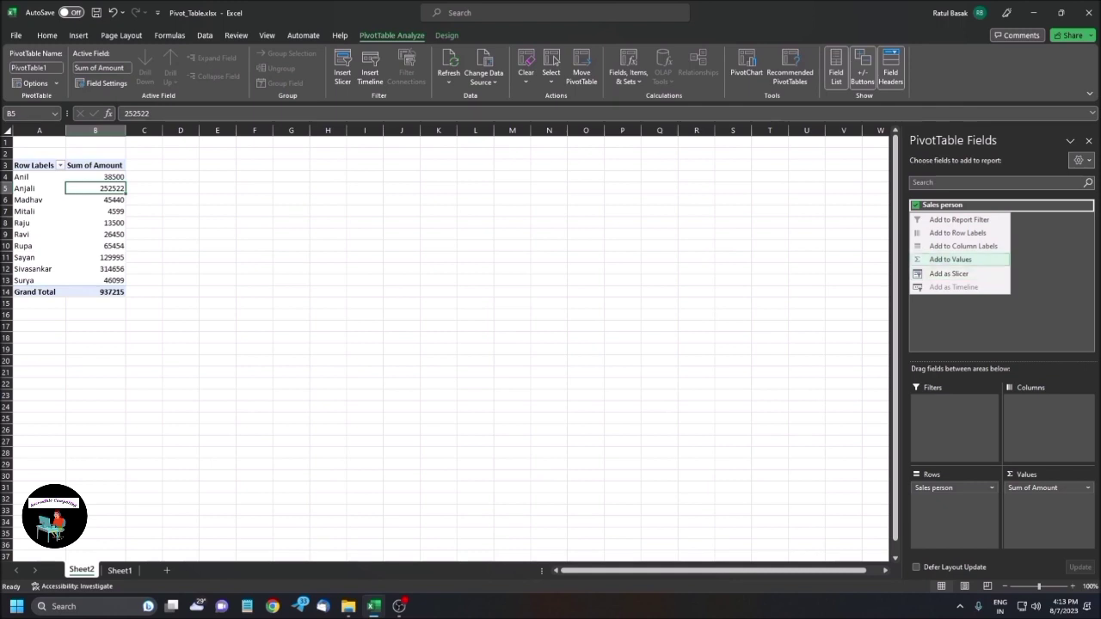
pyautogui.press('Down')
pyautogui.press('Down')
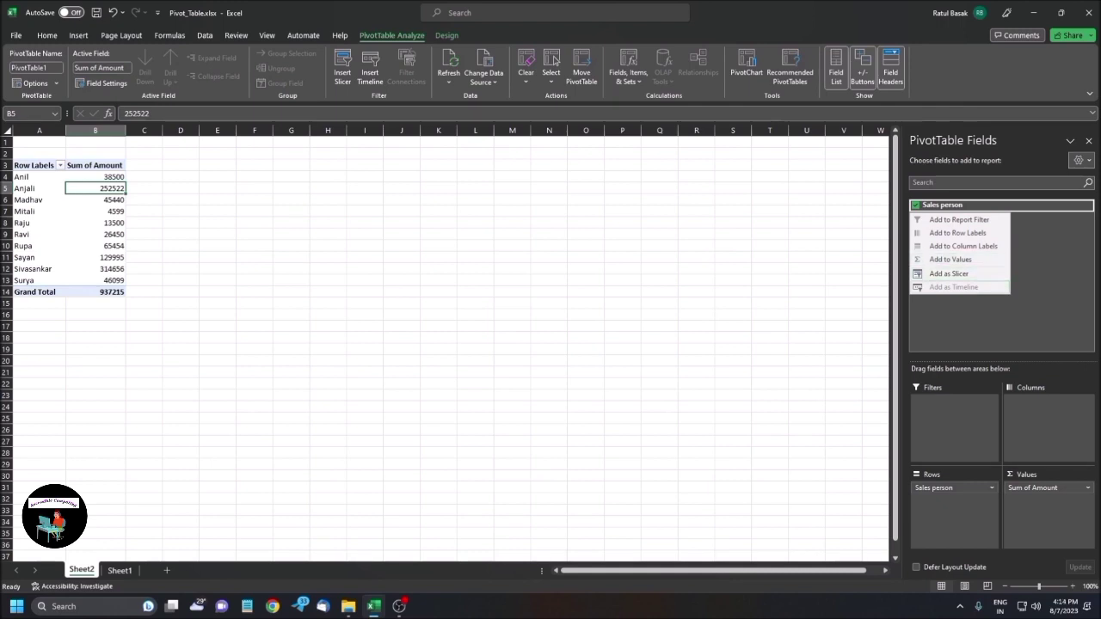
pyautogui.press('Escape')
# Step: Add the Item field to the PivotTable's row labels, nested under Sales person
pyautogui.press('Down')
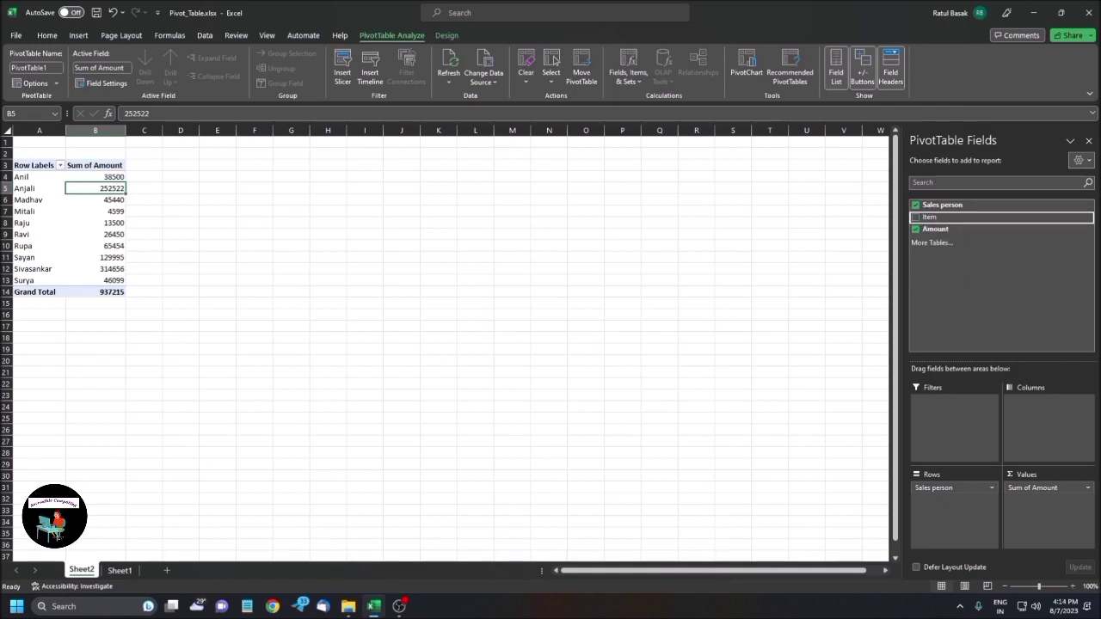
pyautogui.press('Up')
pyautogui.press('Down')
pyautogui.hotkey('shift', 'F10')
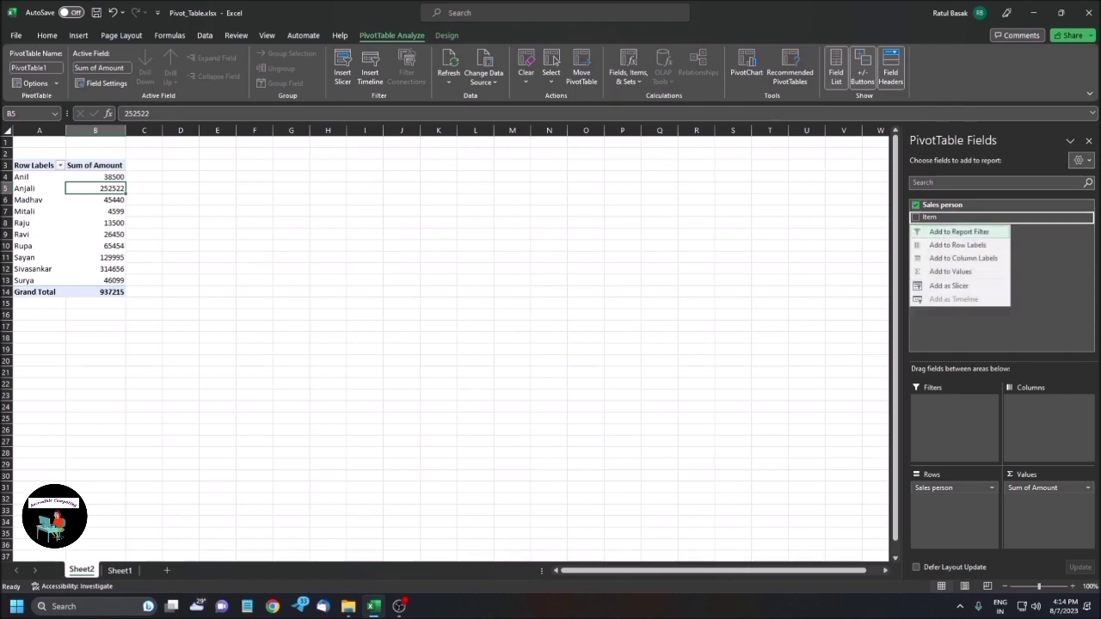
pyautogui.press('Down')
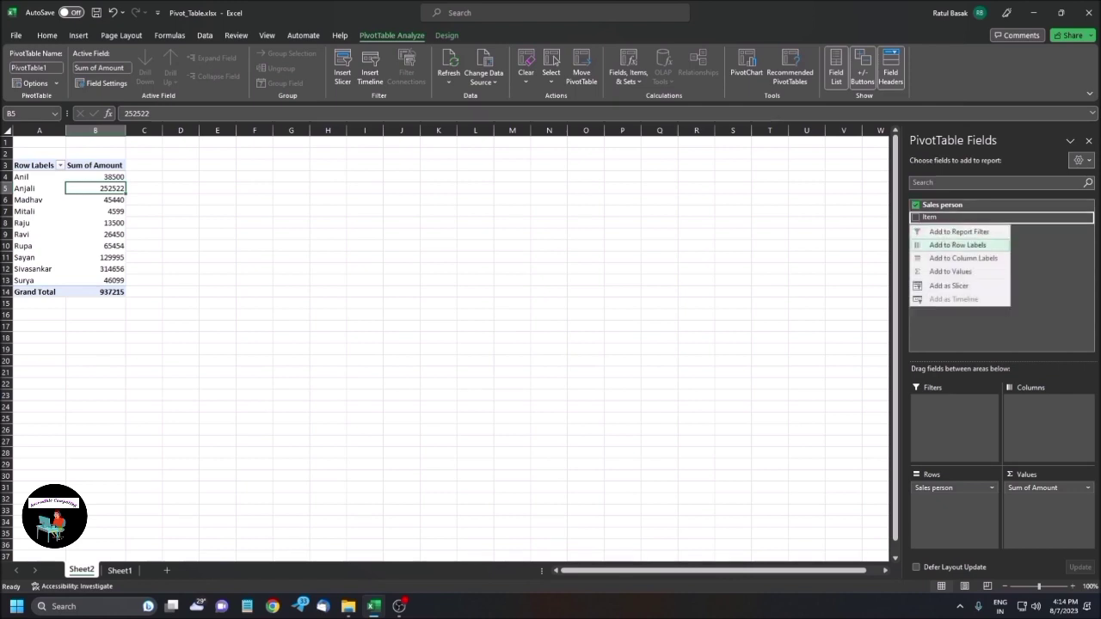
pyautogui.press('Down')
pyautogui.press('Down')
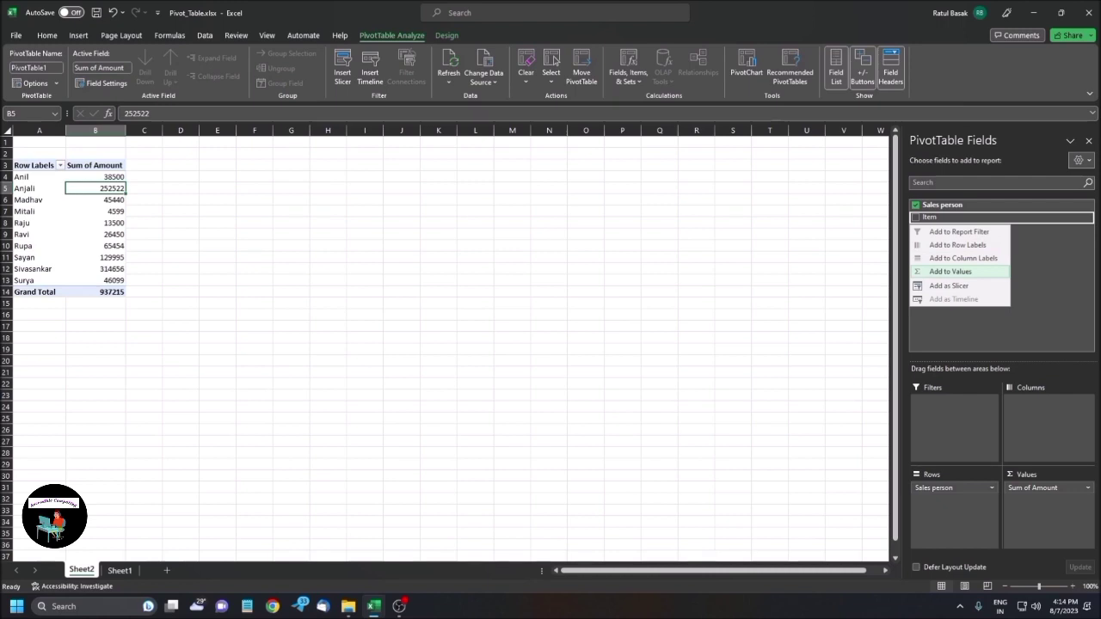
pyautogui.press('Up')
pyautogui.press('Up')
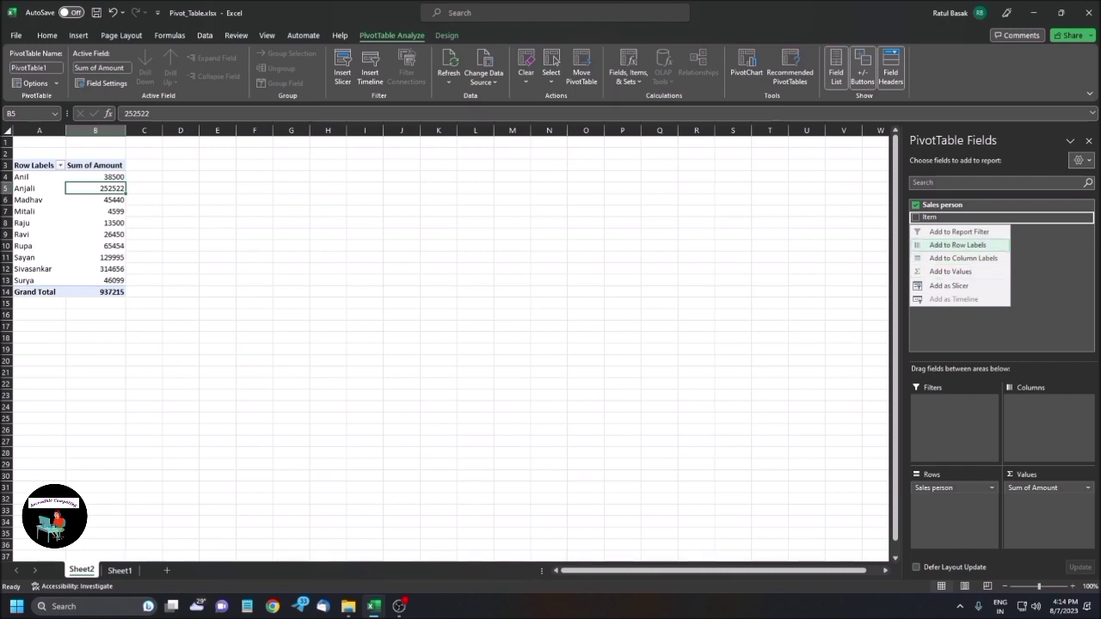
pyautogui.press('Return')
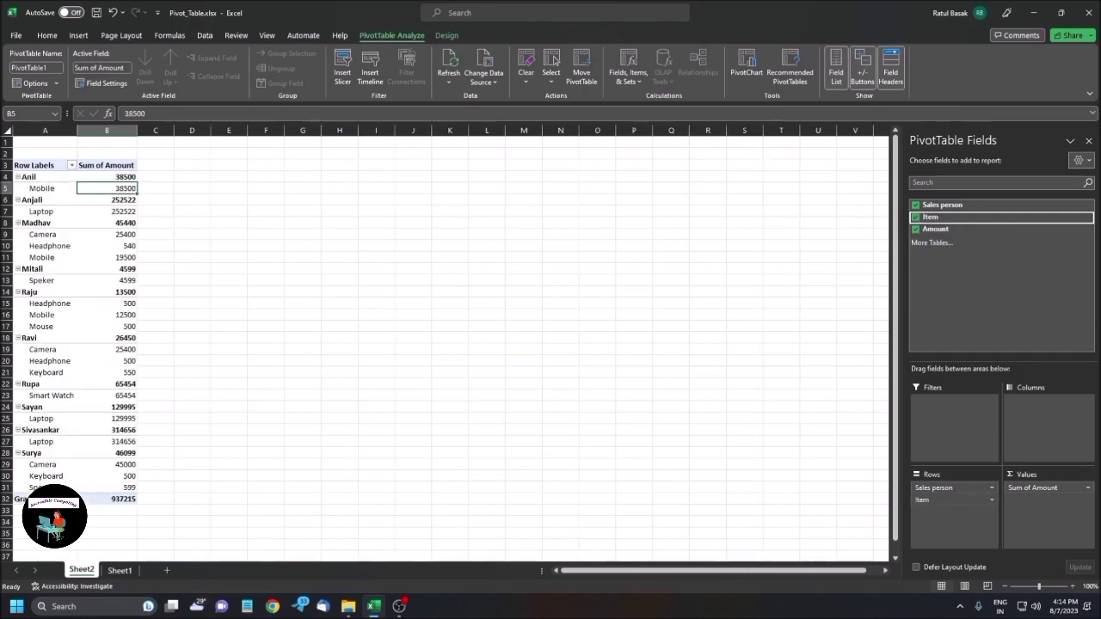
# Step: Examine the items and amounts listed under the first two sales persons in the PivotTable
pyautogui.press('F6')
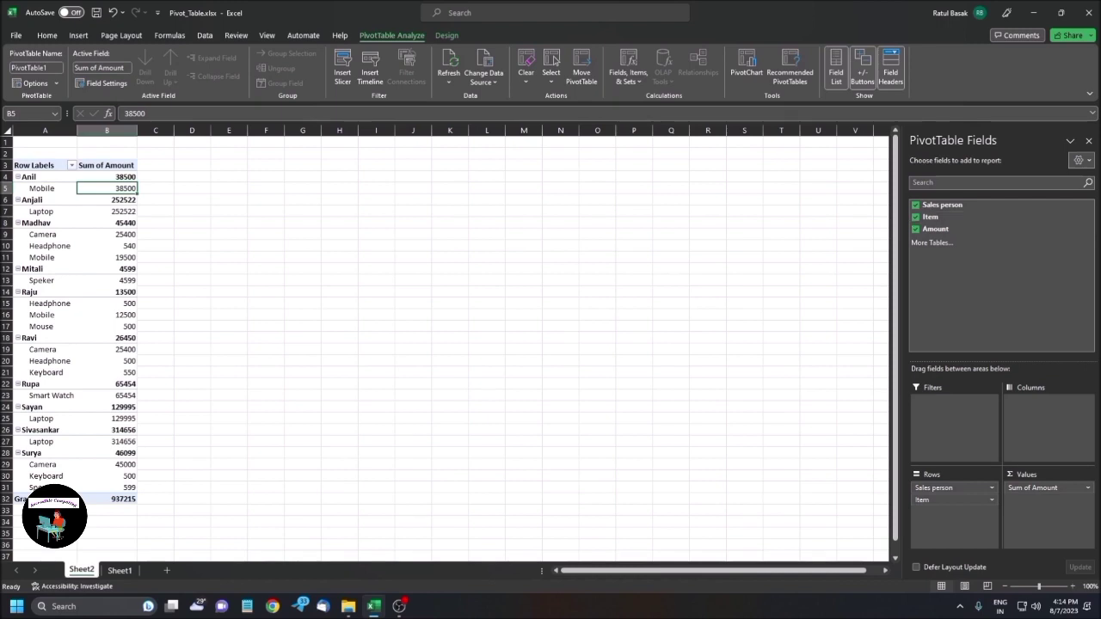
pyautogui.press('Up')
pyautogui.press('Down')
pyautogui.press('Up')
pyautogui.press('Left')
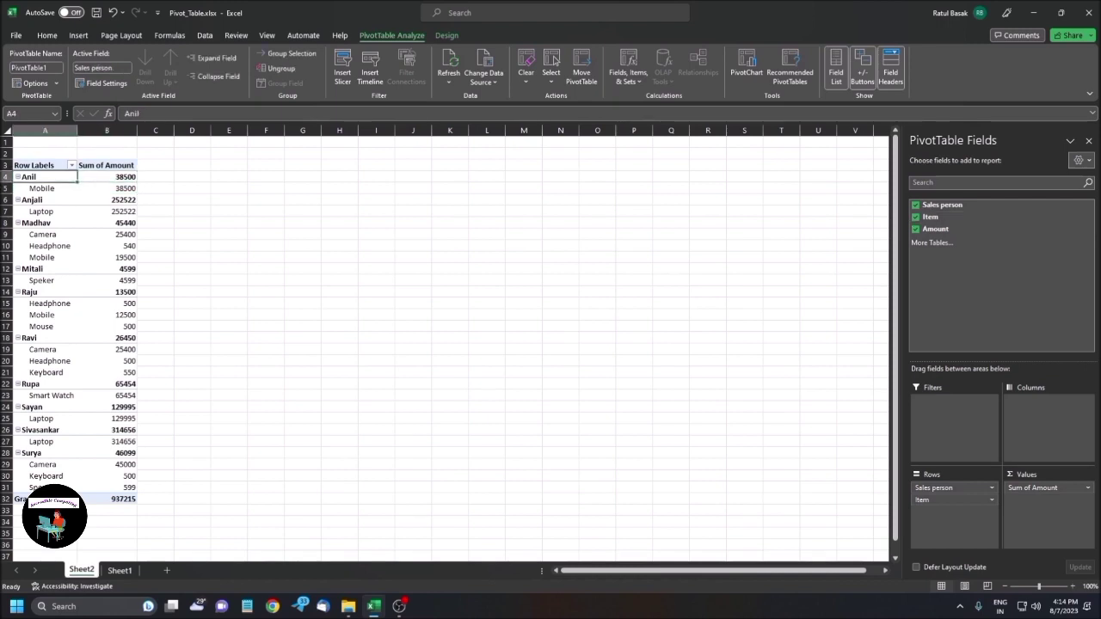
pyautogui.press('Up')
pyautogui.press('Down')
pyautogui.press('Down')
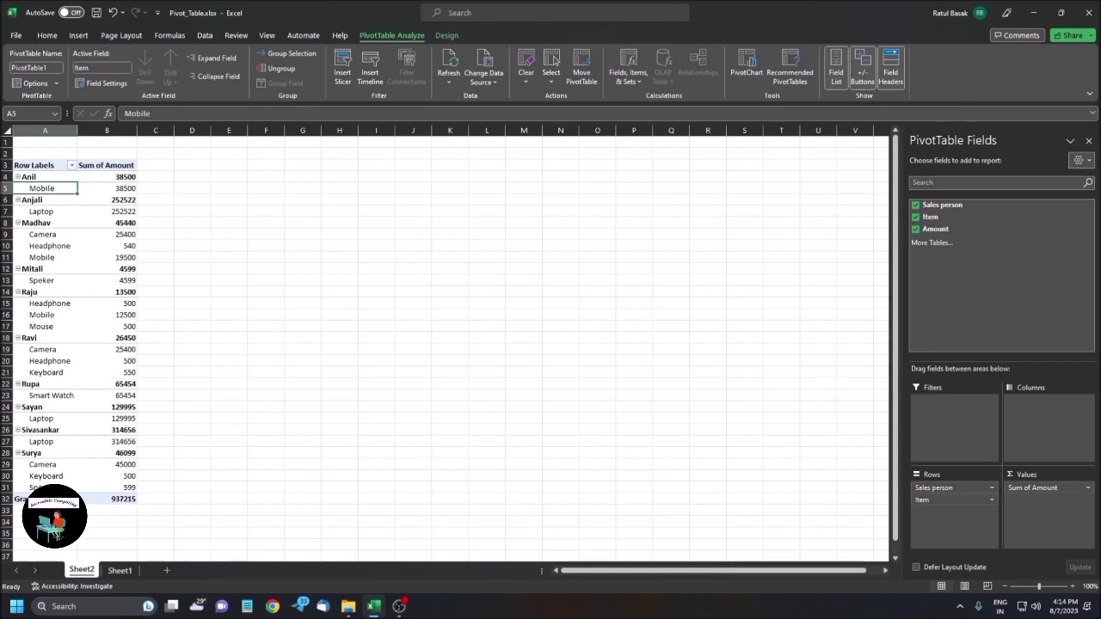
pyautogui.press('Up')
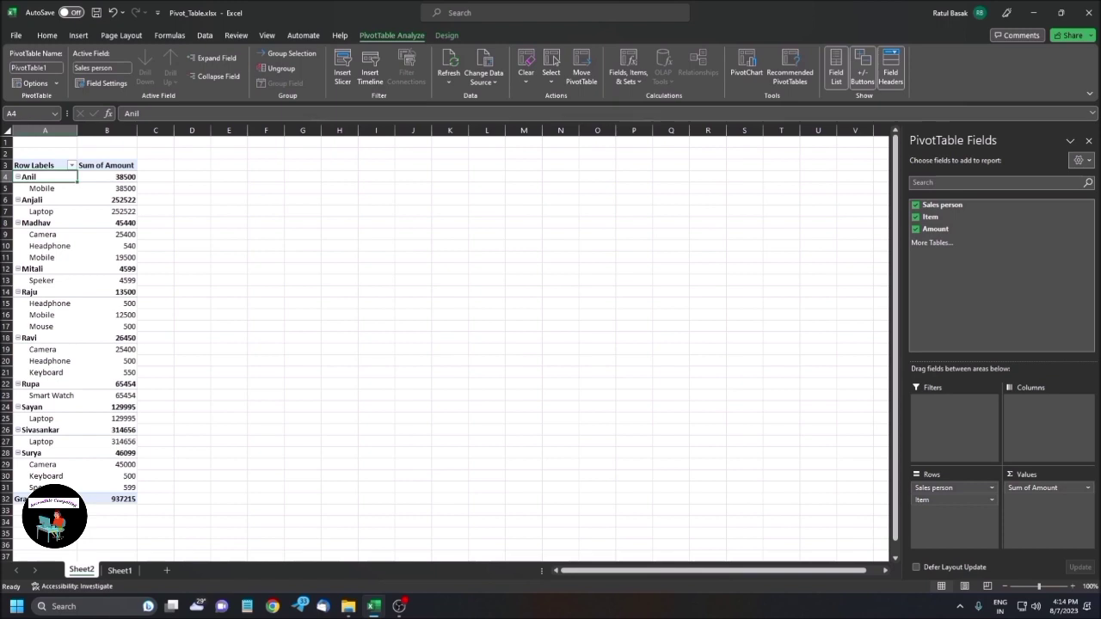
pyautogui.press('Down')
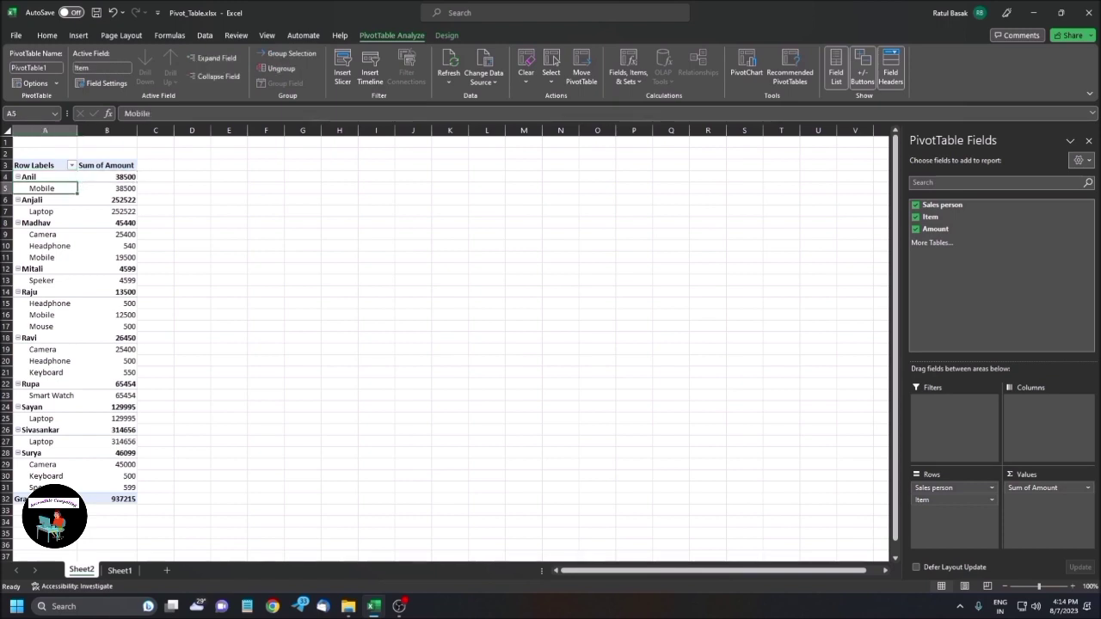
pyautogui.press('Right')
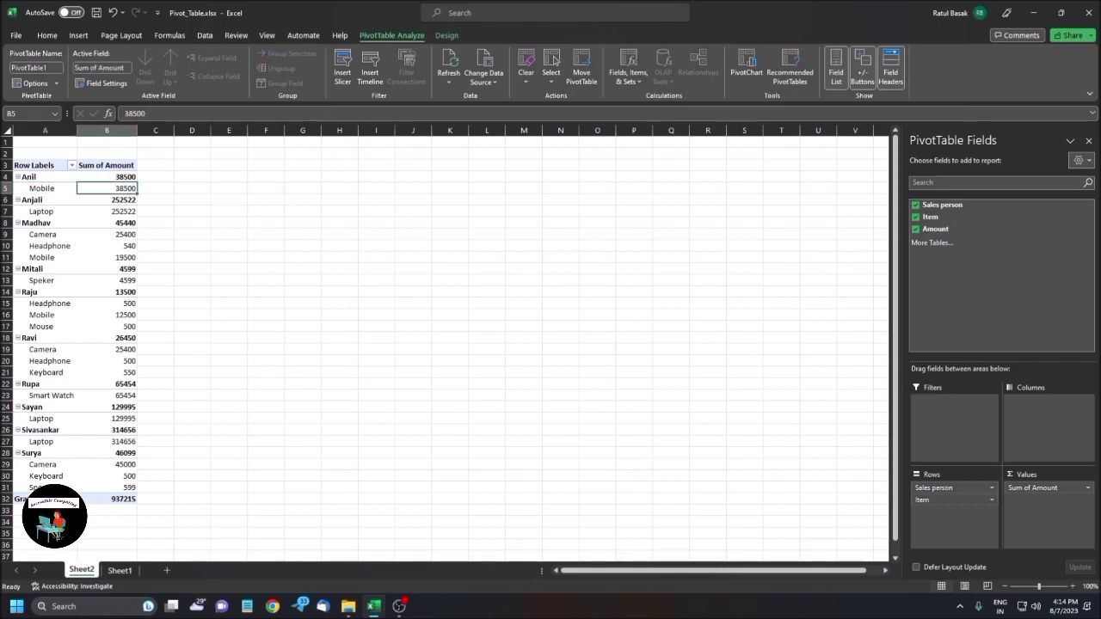
pyautogui.press('Left')
pyautogui.press('Down')
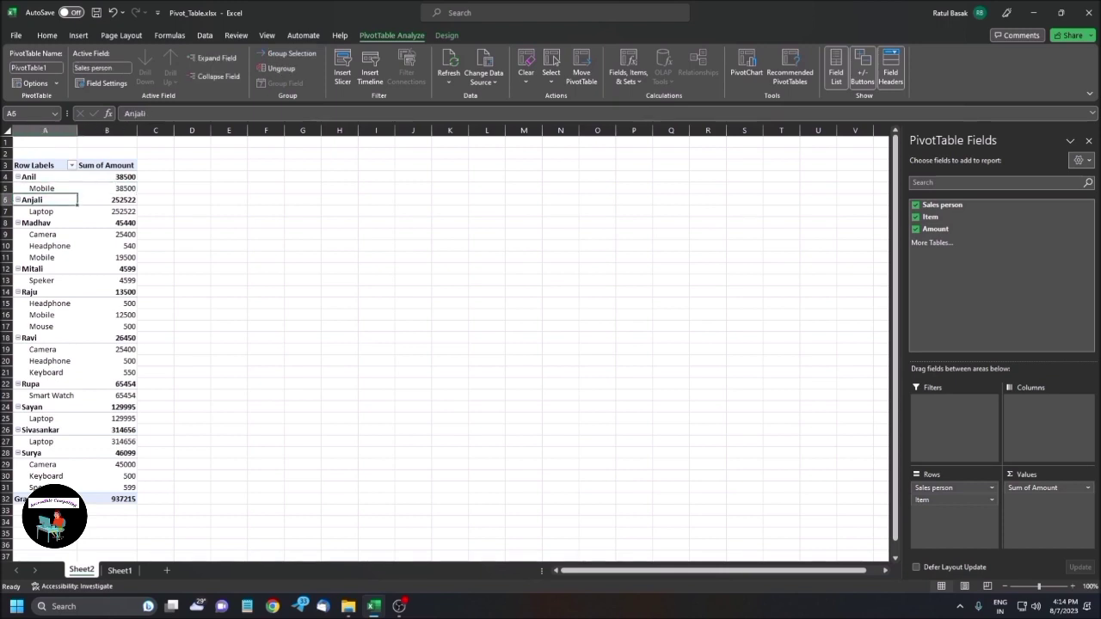
pyautogui.press('Right')
pyautogui.press('Left')
pyautogui.press('Down')
pyautogui.press('Right')
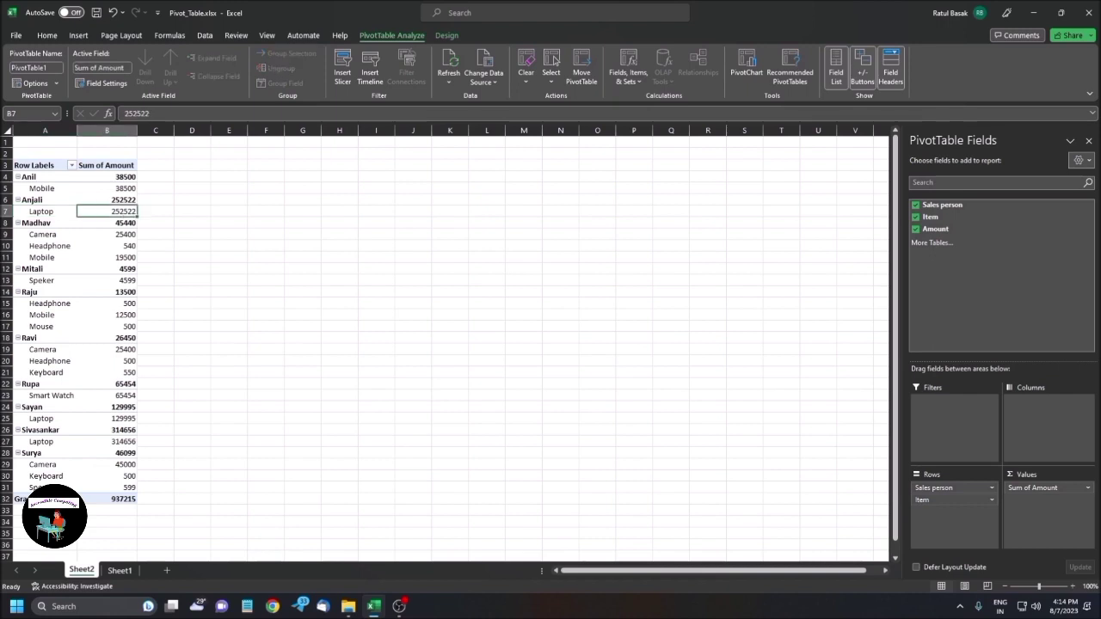
pyautogui.press('Left')
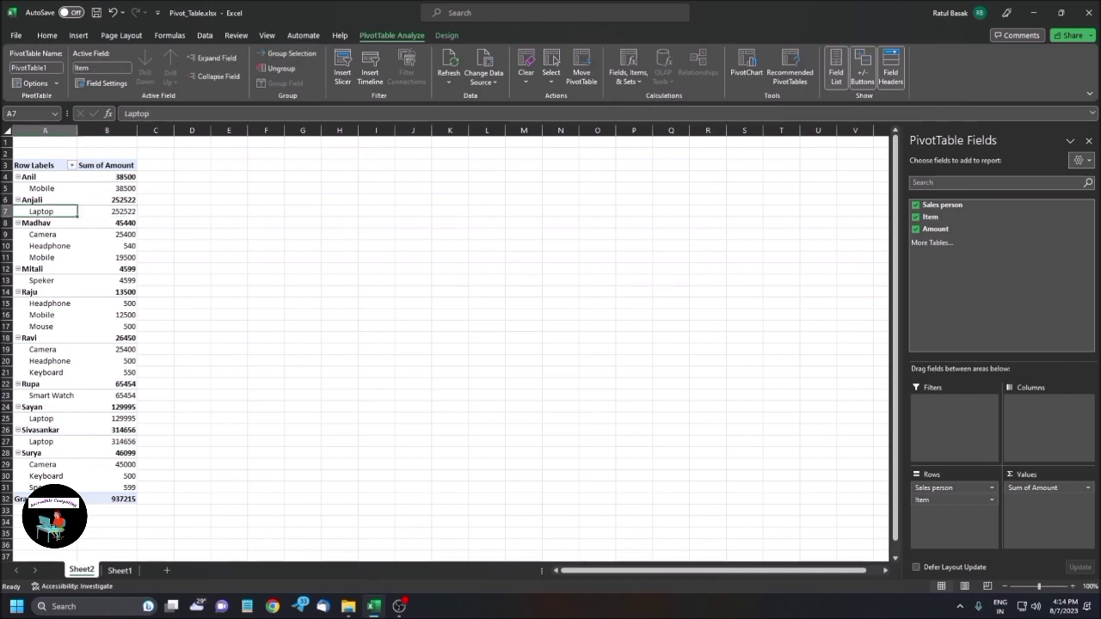